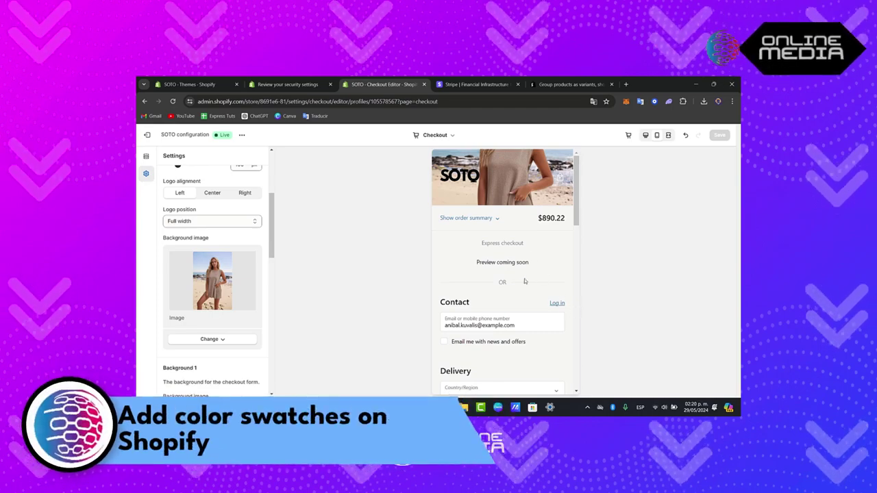
# Step: Leave the checkout editor and preview the online store, which reports it is currently unavailable
pyautogui.scroll(-10, 525, 280)
pyautogui.scroll(9, 521, 274)
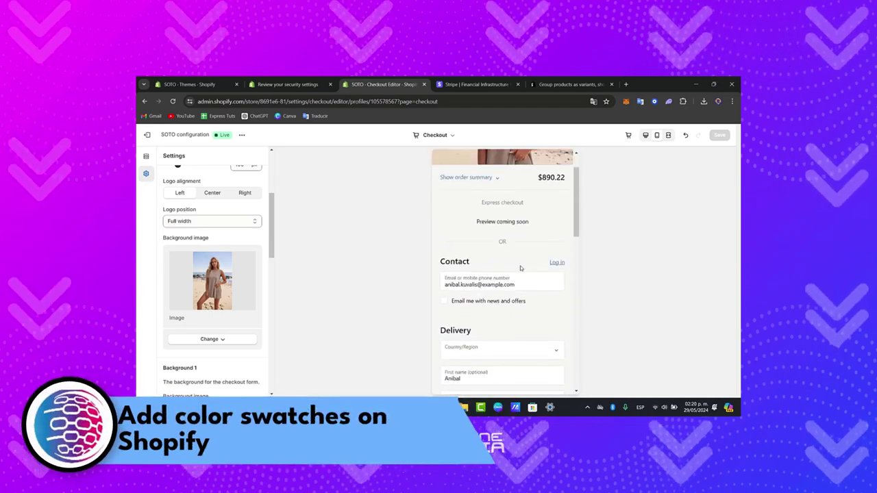
pyautogui.click(288, 85)
pyautogui.click(189, 84)
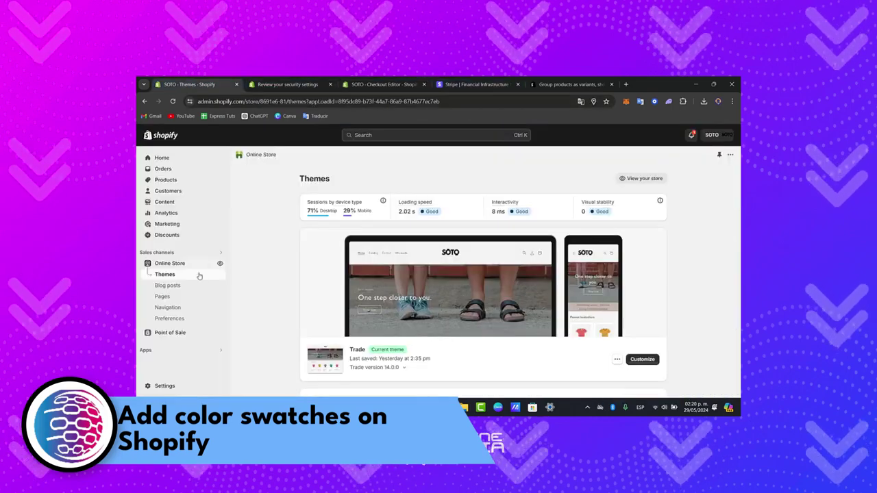
pyautogui.click(220, 263)
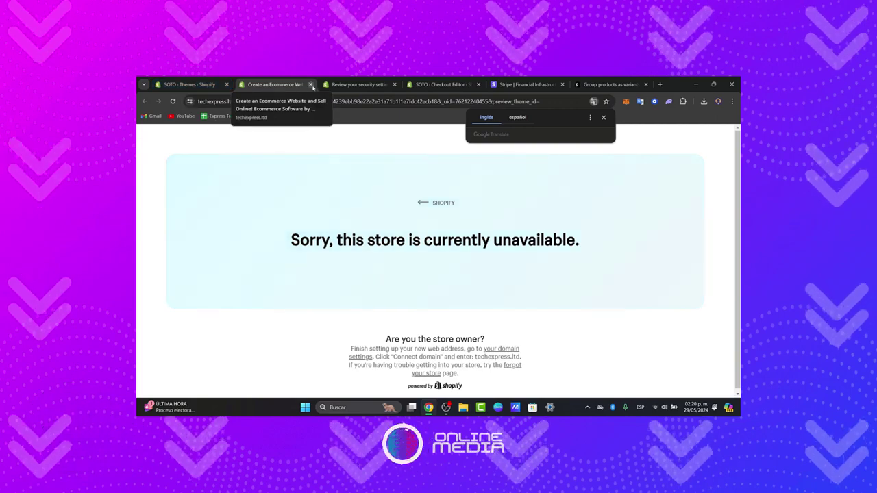
# Step: Close the store preview and security settings tabs, then check and dismiss the Alerts panel
pyautogui.click(311, 84)
pyautogui.click(310, 84)
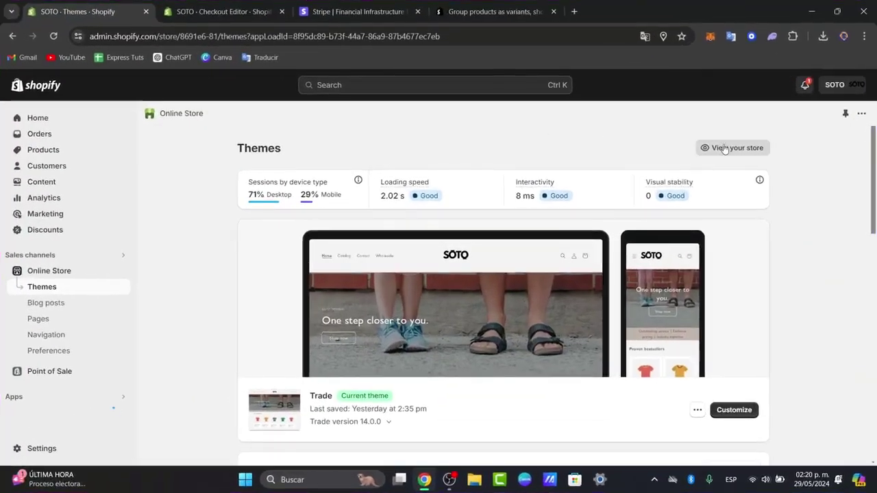
pyautogui.click(805, 85)
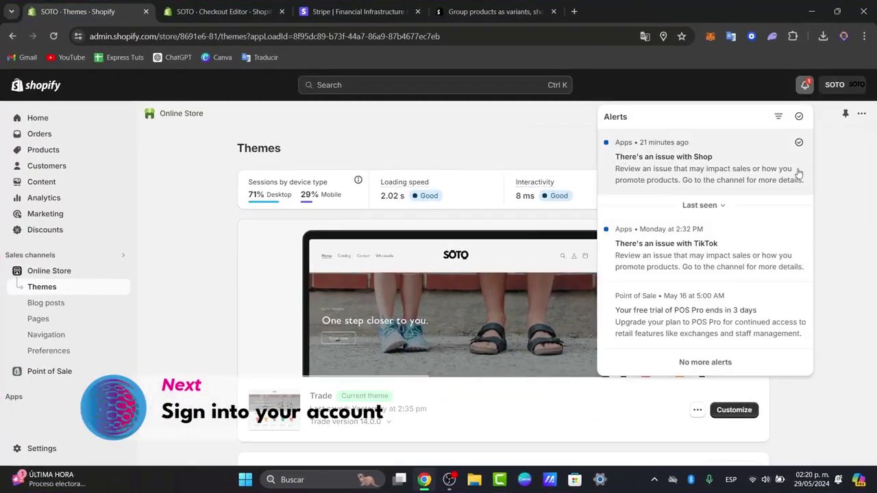
pyautogui.moveTo(818, 169); pyautogui.dragTo(820, 169)
pyautogui.click(805, 91)
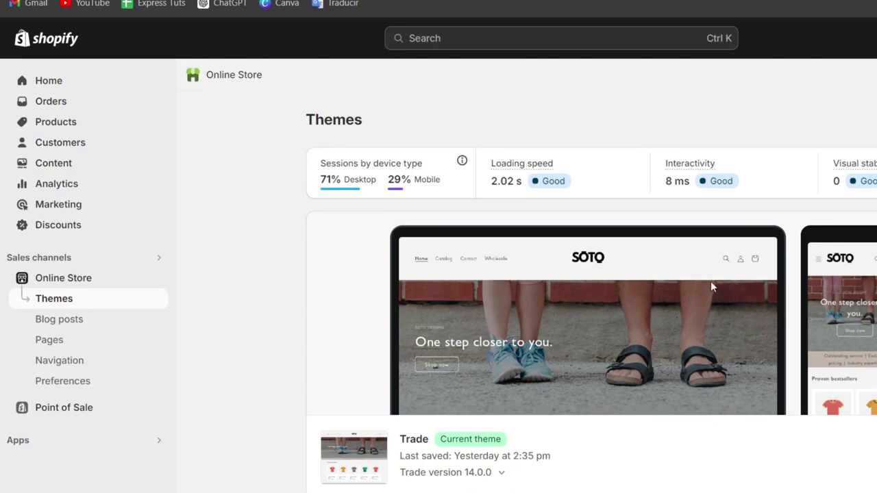
# Step: Open the 2pcs Women's Knitting Suit product from the Products list
pyautogui.click(87, 127)
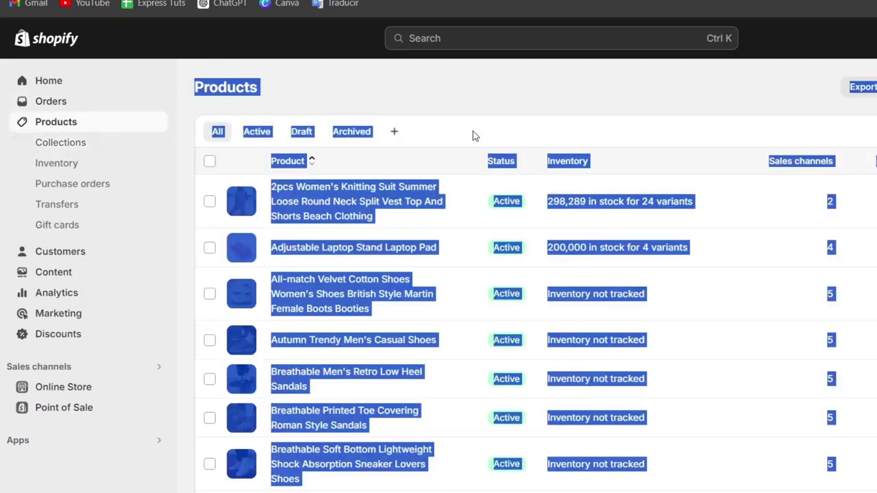
pyautogui.click(452, 218)
pyautogui.hotkey('ctrl', 'a')
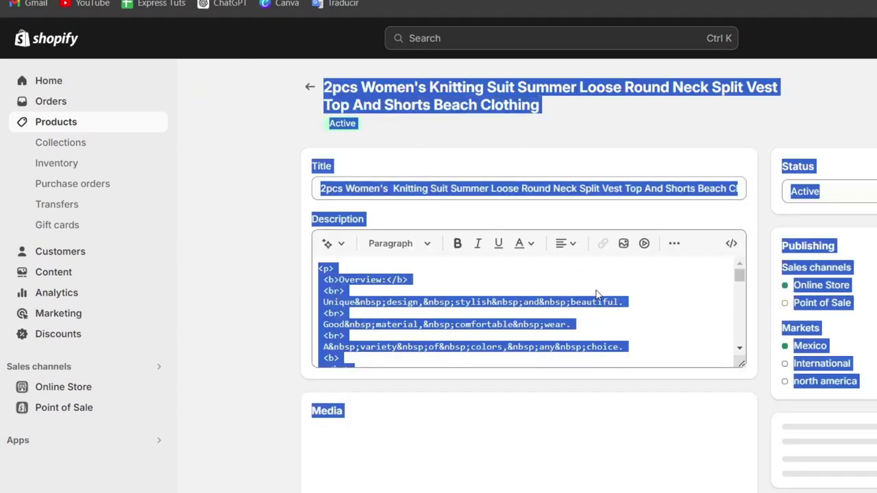
pyautogui.rightClick(681, 108)
pyautogui.press('Escape')
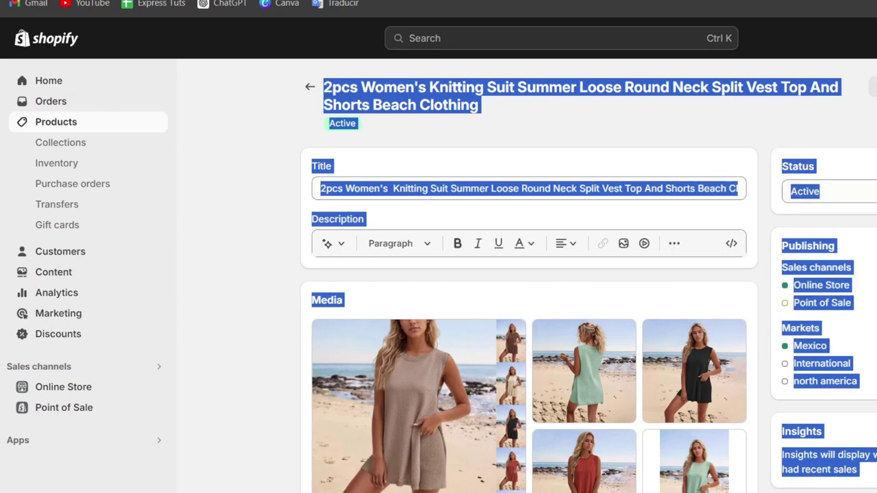
pyautogui.click(766, 326)
# Step: Scroll down to the Variants section showing the Color and Size options
pyautogui.scroll(-9, 769, 210)
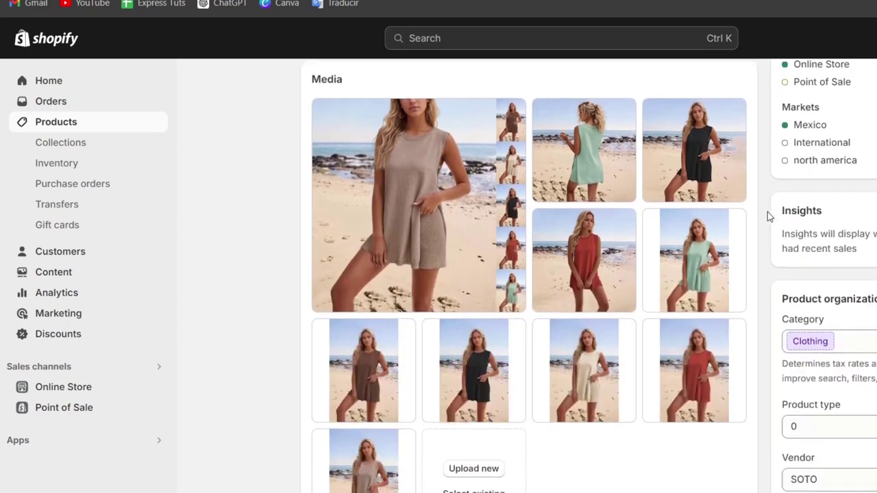
pyautogui.scroll(4, 768, 212)
pyautogui.scroll(1, 768, 212)
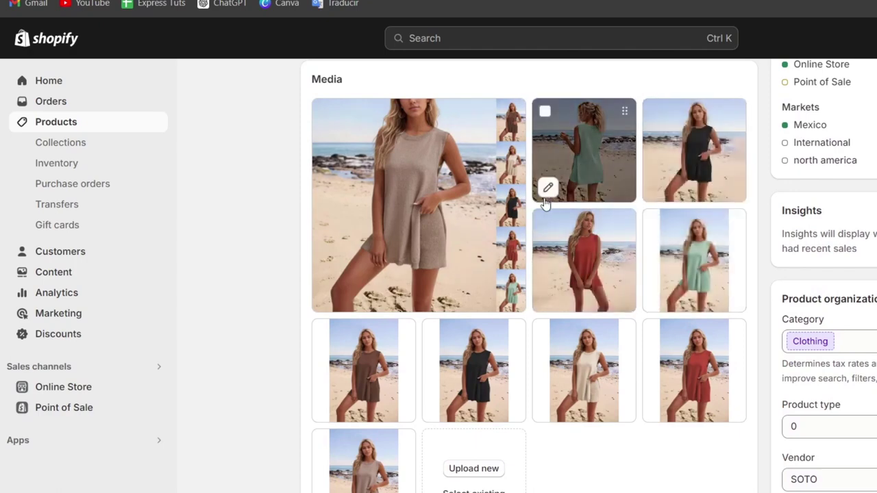
pyautogui.scroll(-3, 546, 203)
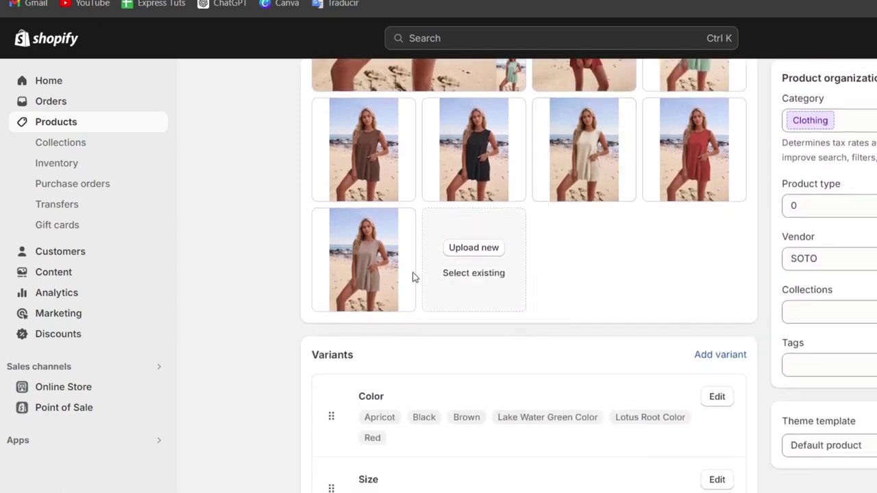
pyautogui.doubleClick(333, 355)
pyautogui.scroll(-2, 522, 313)
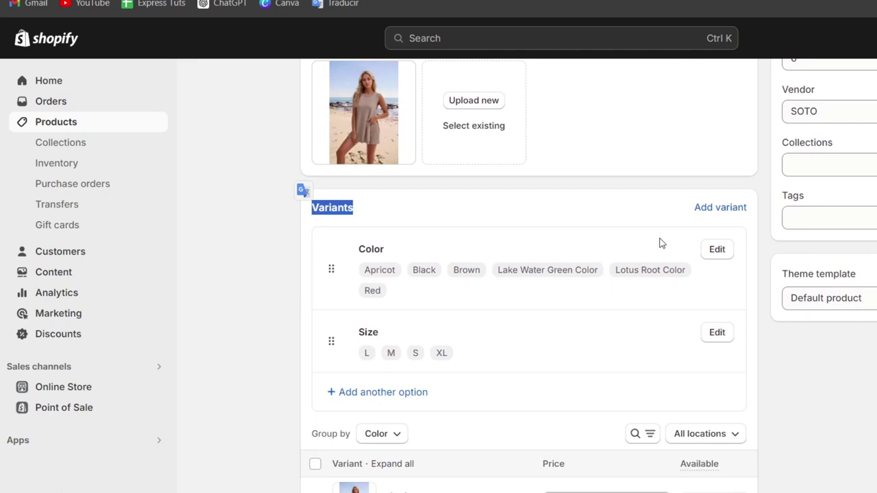
# Step: Start a new variant and try its Color and Size fields
pyautogui.click(726, 209)
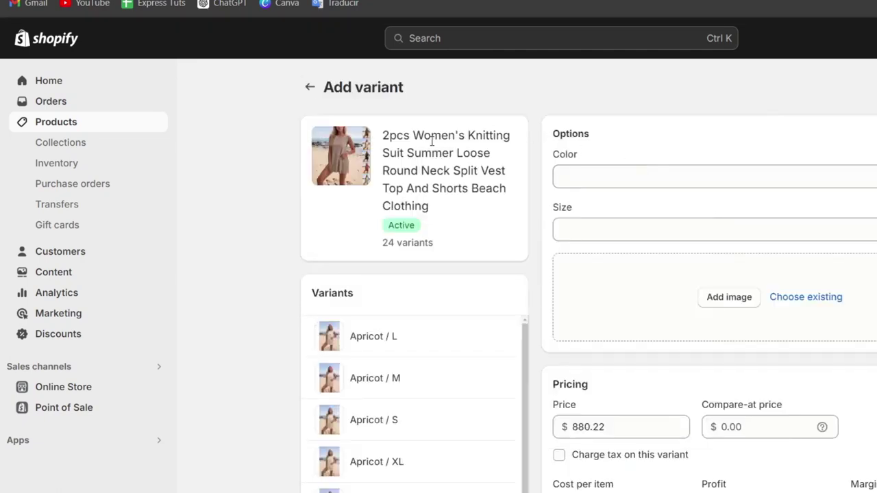
pyautogui.scroll(-1, 723, 275)
pyautogui.scroll(1, 685, 226)
pyautogui.click(581, 179)
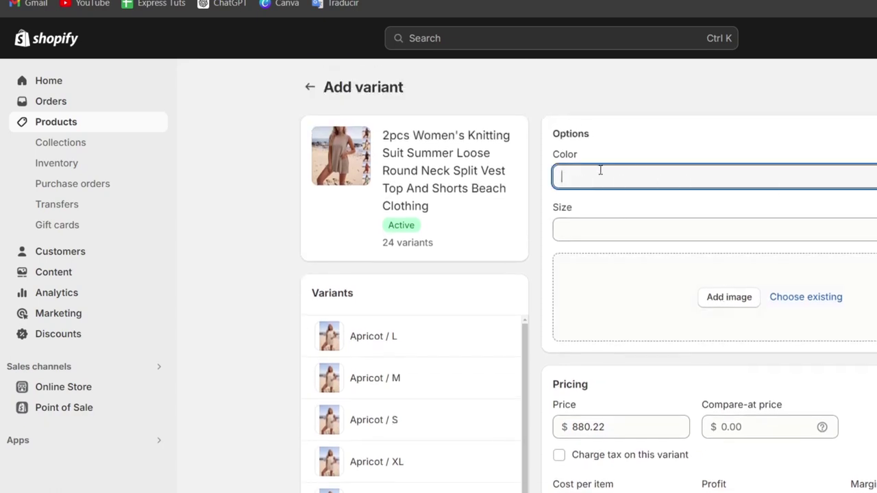
pyautogui.click(672, 230)
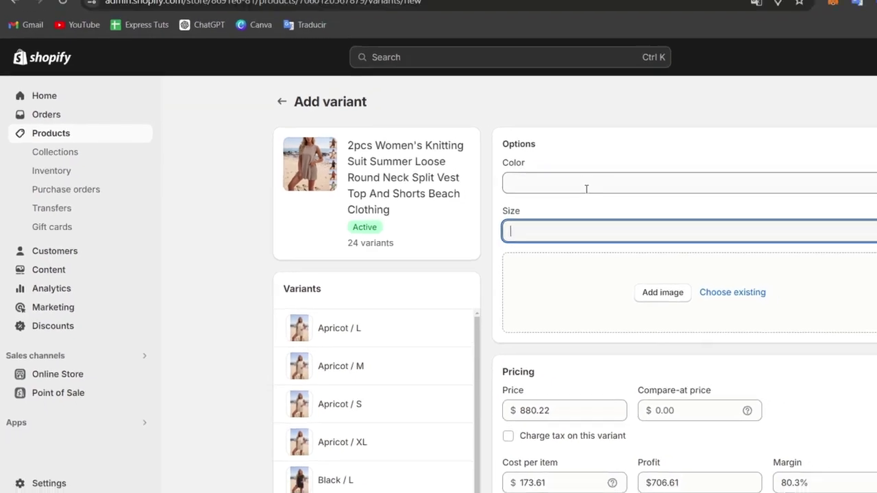
pyautogui.click(645, 178)
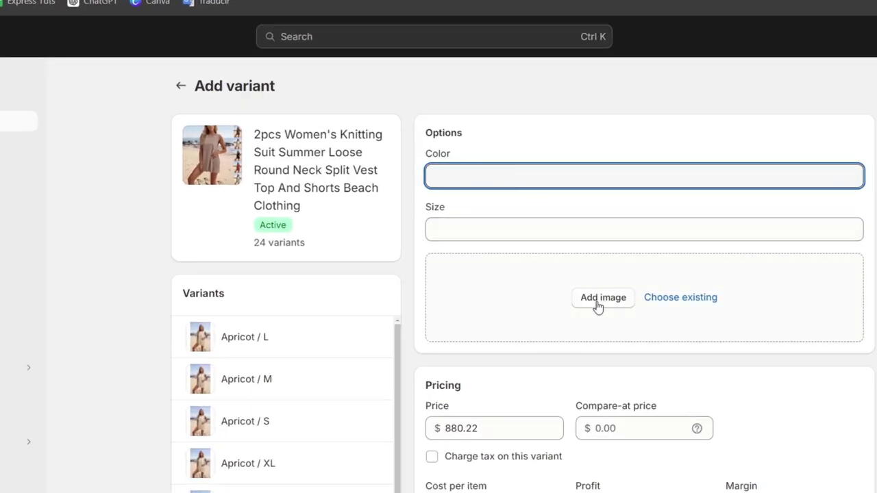
# Step: Look over the rest of the new-variant form, then return to Products without saving
pyautogui.scroll(-7, 597, 306)
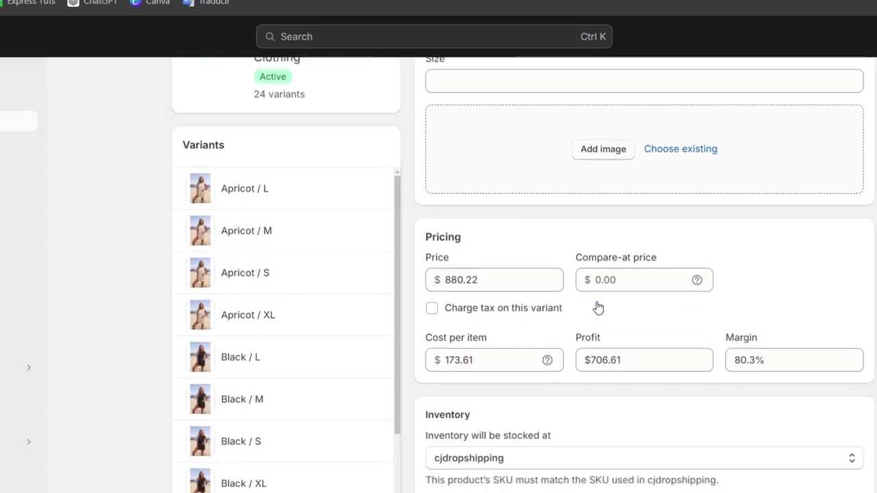
pyautogui.scroll(-1, 596, 306)
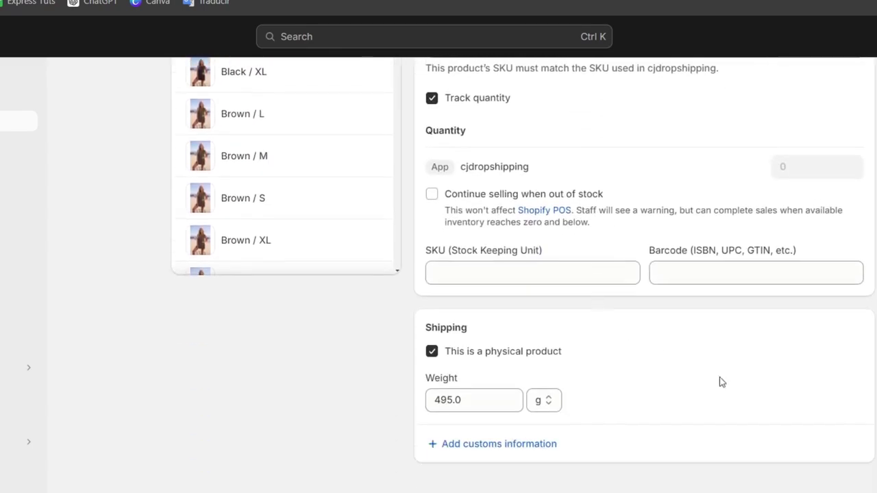
pyautogui.scroll(8, 210, 190)
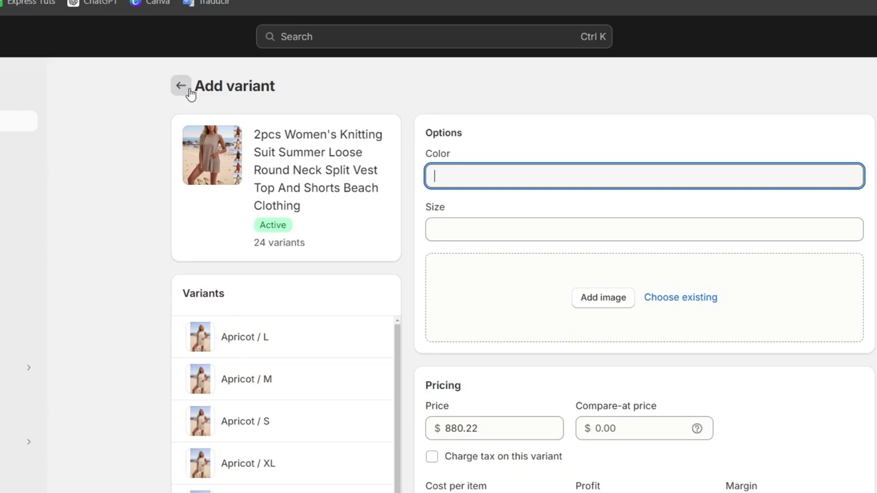
pyautogui.click(181, 88)
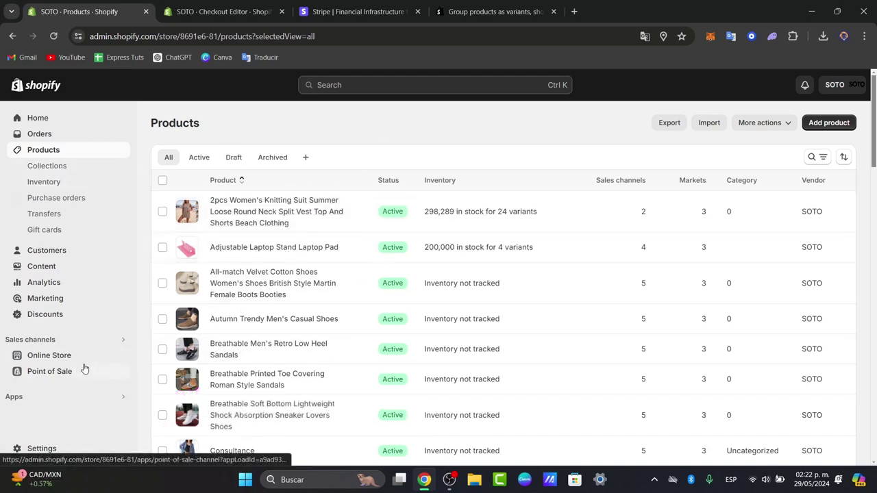
# Step: Search the apps for 'variant color' to get Shopify App Store results
pyautogui.click(41, 397)
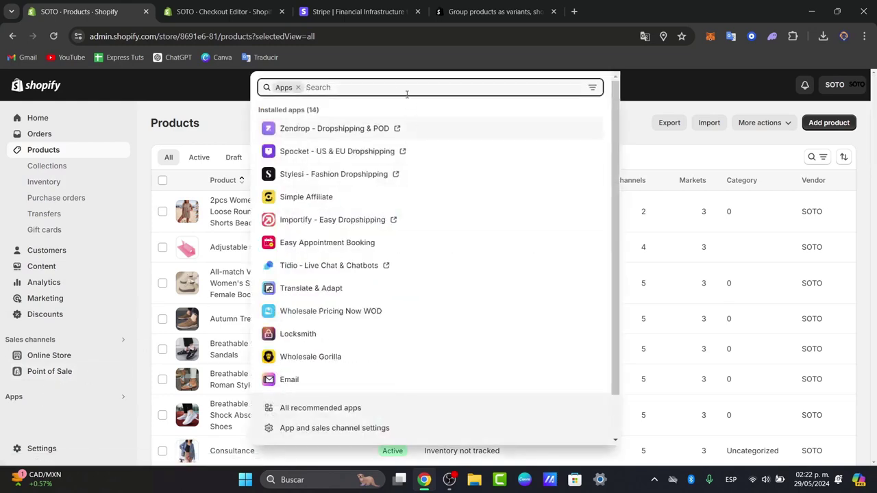
pyautogui.write('v')
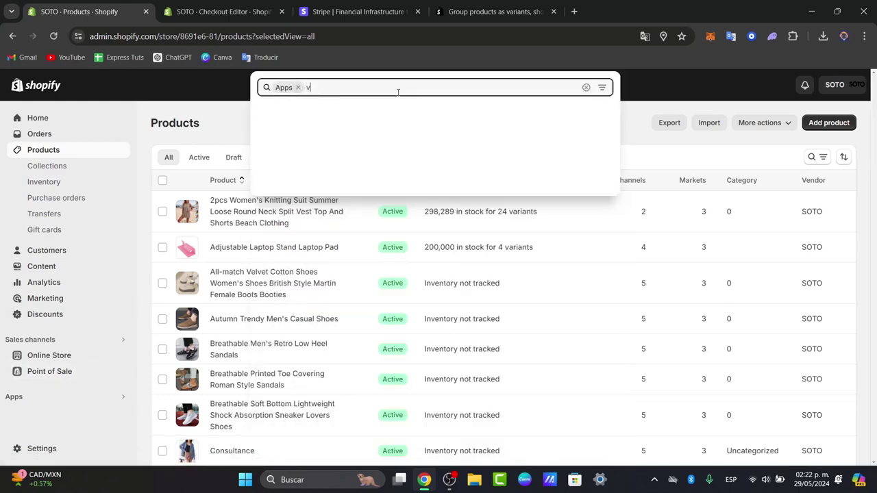
pyautogui.write('ariant c')
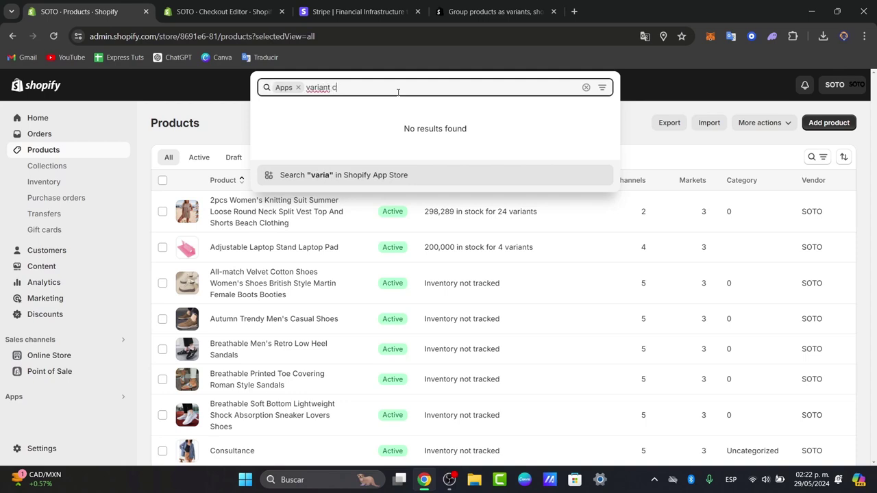
pyautogui.write('olor')
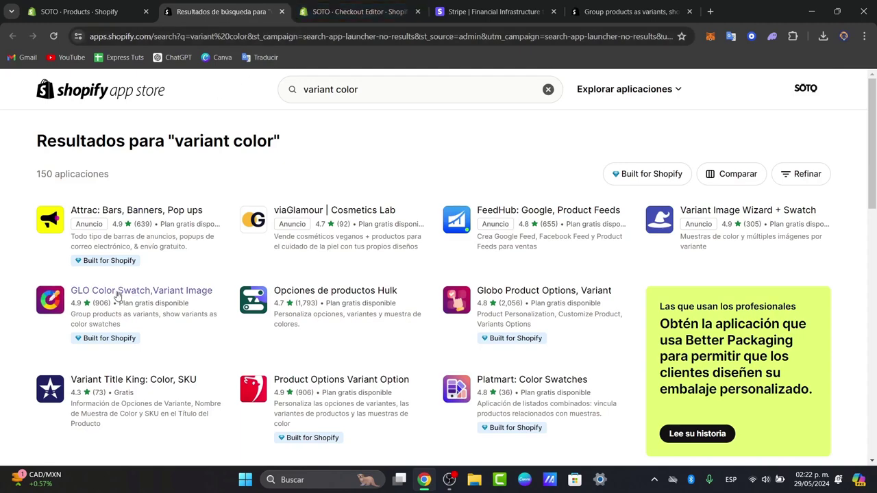
# Step: Open the GLO Color Swatch listing and browse its enlarged screenshots
pyautogui.click(176, 296)
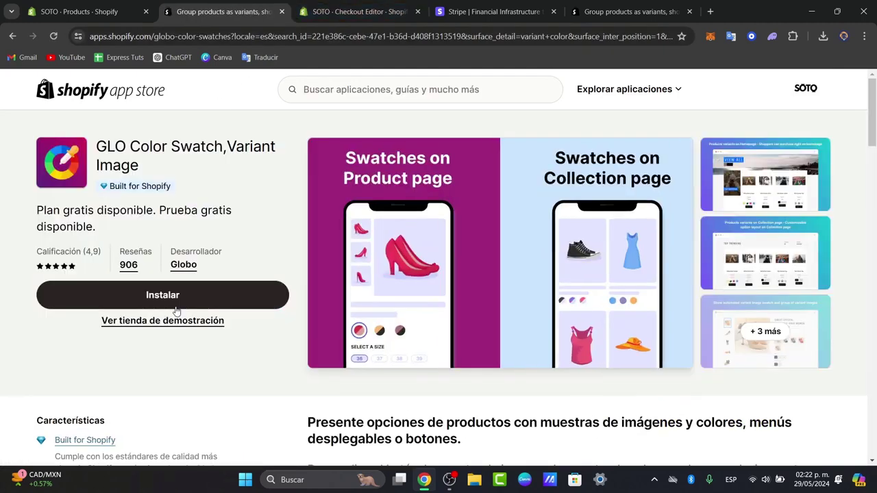
pyautogui.click(764, 259)
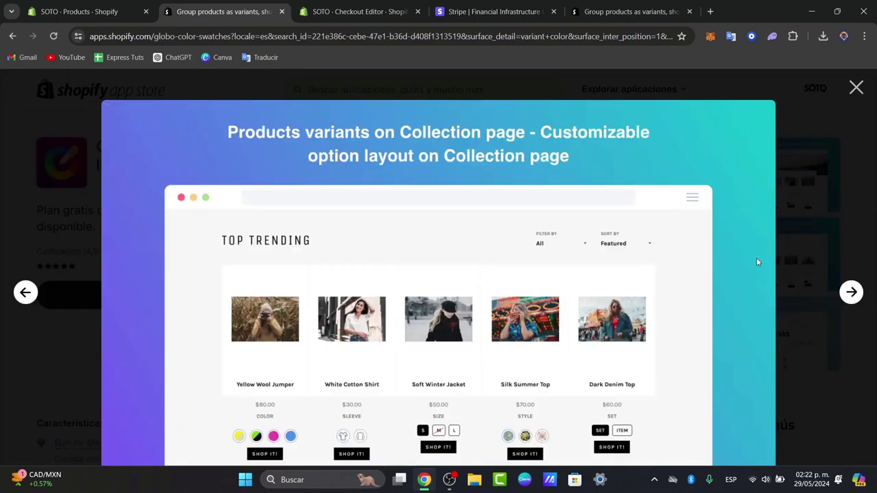
pyautogui.click(850, 293)
pyautogui.click(850, 294)
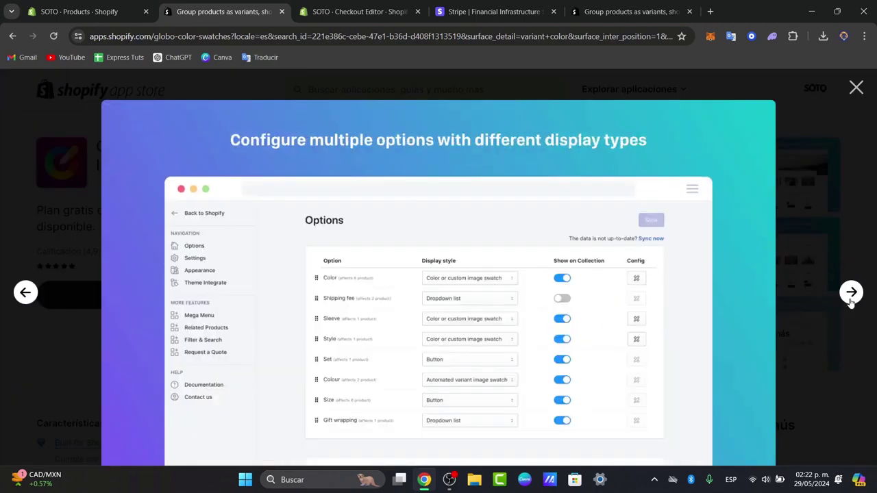
pyautogui.click(850, 294)
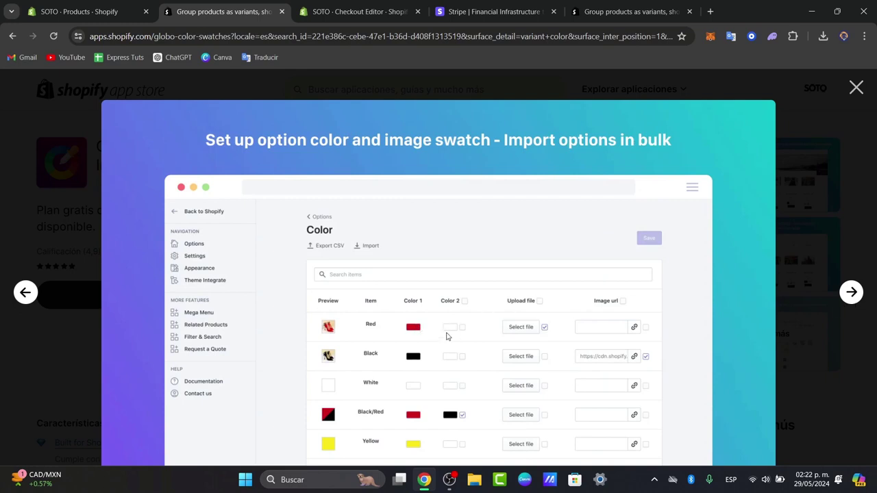
pyautogui.click(856, 90)
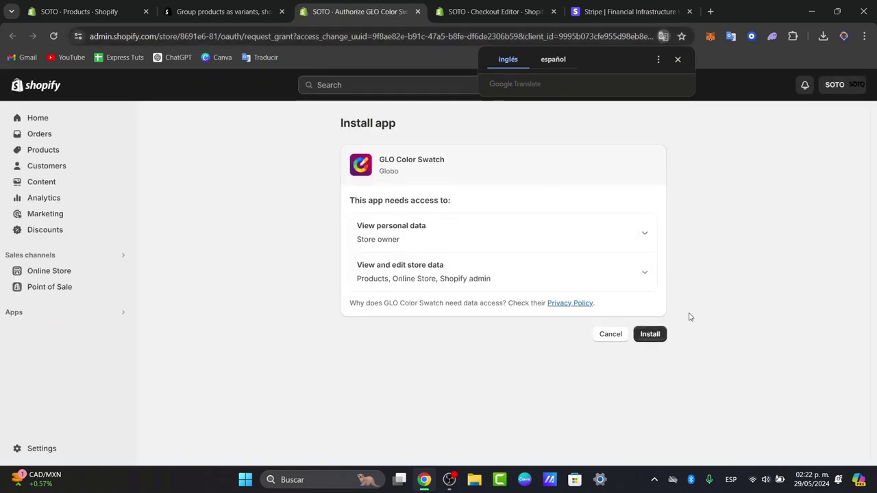
# Step: Install GLO Color Swatch on the Free plan, declining the premium trial, and reach the App embed step
pyautogui.click(656, 335)
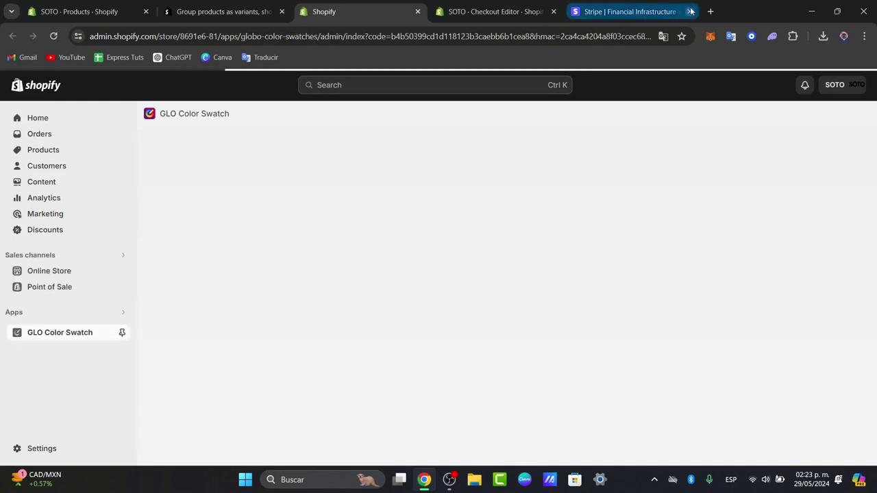
pyautogui.click(690, 11)
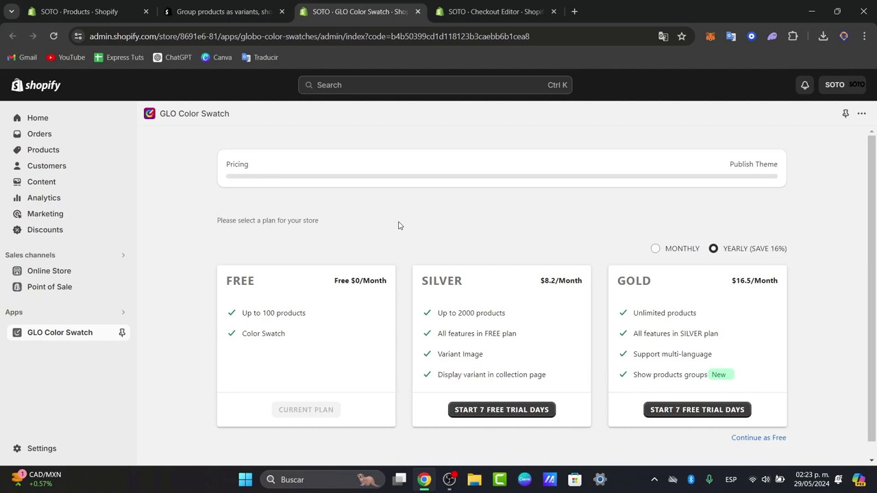
pyautogui.scroll(-1, 773, 211)
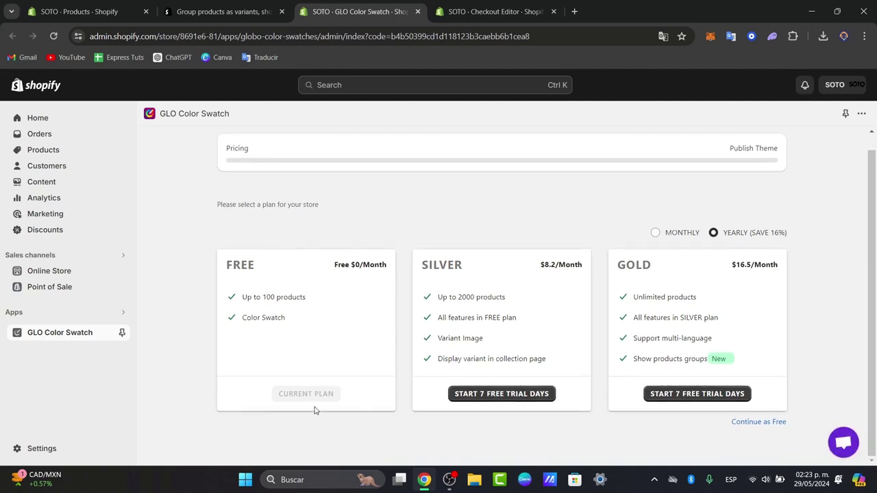
pyautogui.moveTo(293, 317); pyautogui.dragTo(252, 297)
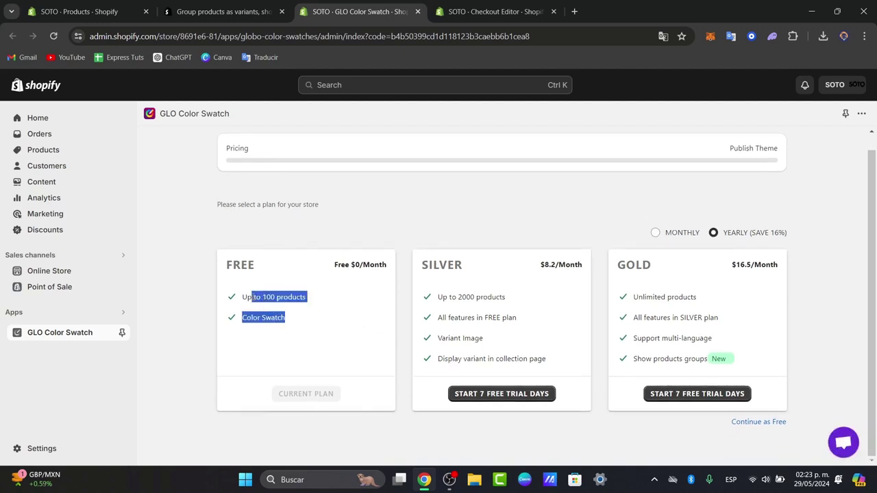
pyautogui.click(380, 233)
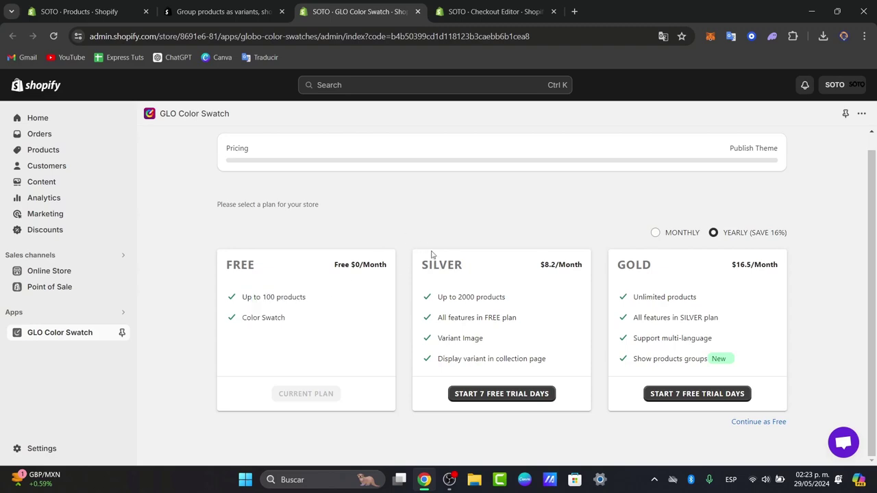
pyautogui.click(755, 422)
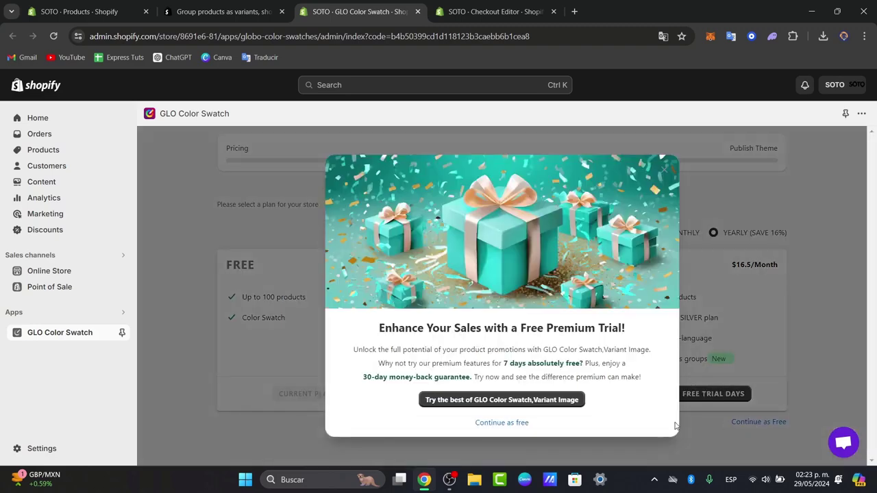
pyautogui.click(514, 422)
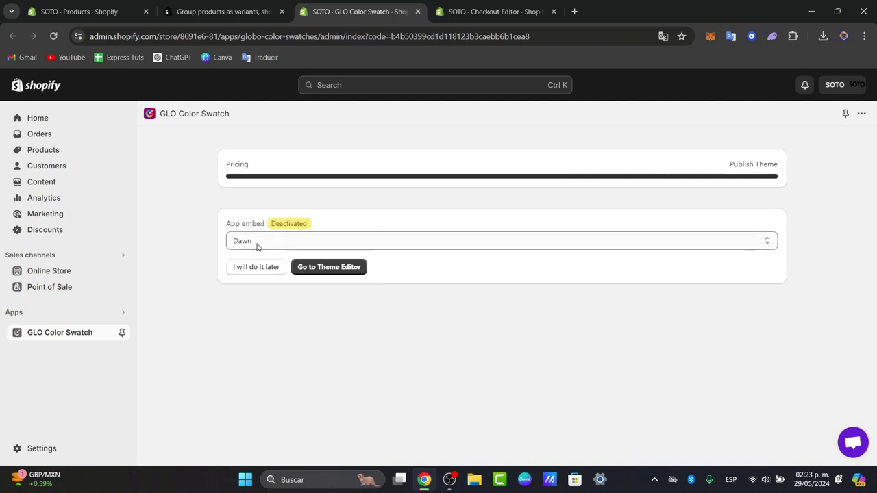
pyautogui.click(260, 246)
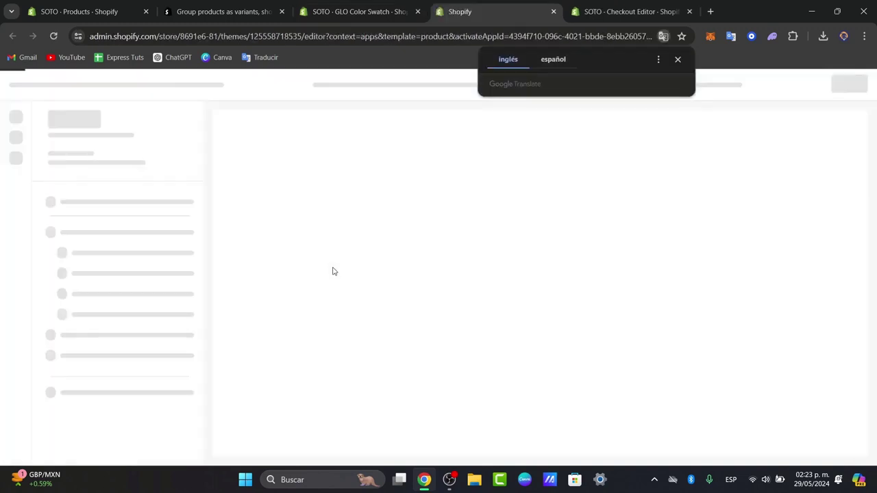
# Step: Activate and save the Globo Color Swatch embed in the Trade theme, then return to the app
pyautogui.click(678, 61)
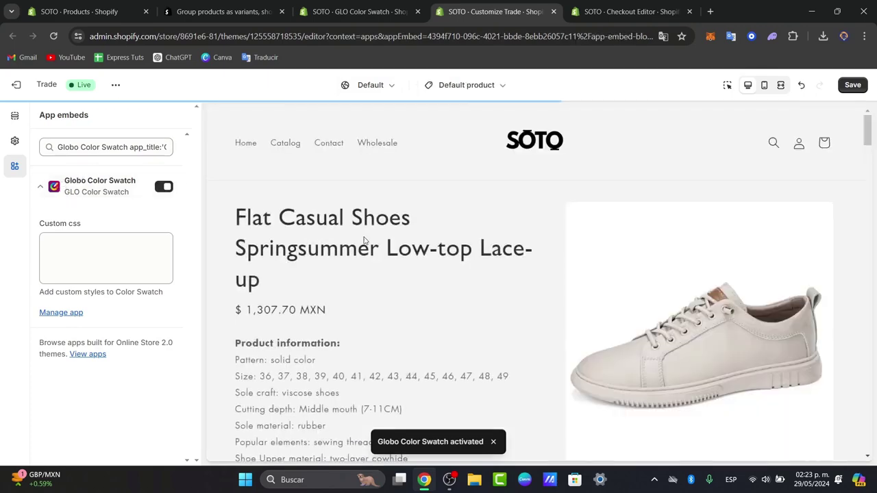
pyautogui.scroll(-3, 459, 270)
pyautogui.scroll(-15, 459, 269)
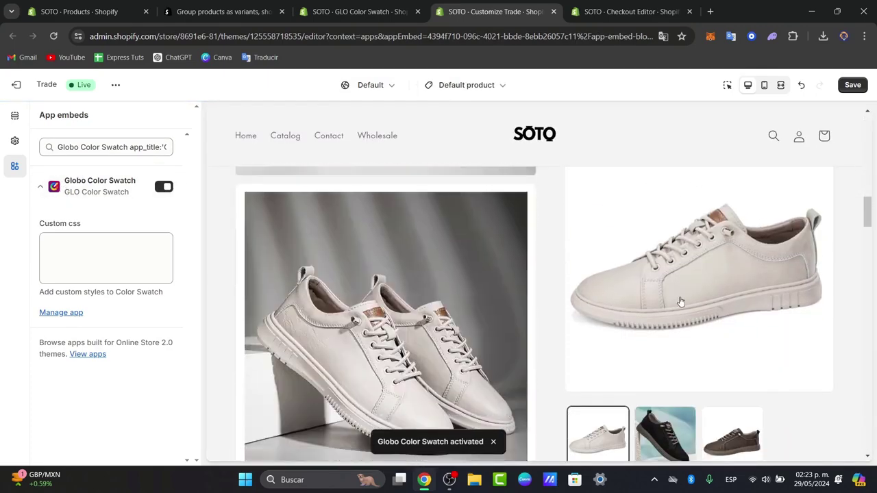
pyautogui.scroll(-10, 627, 274)
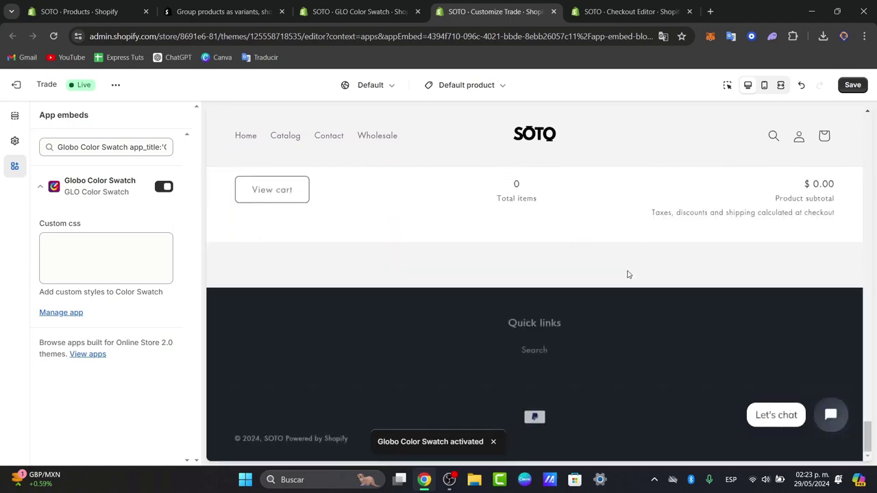
pyautogui.scroll(3, 628, 274)
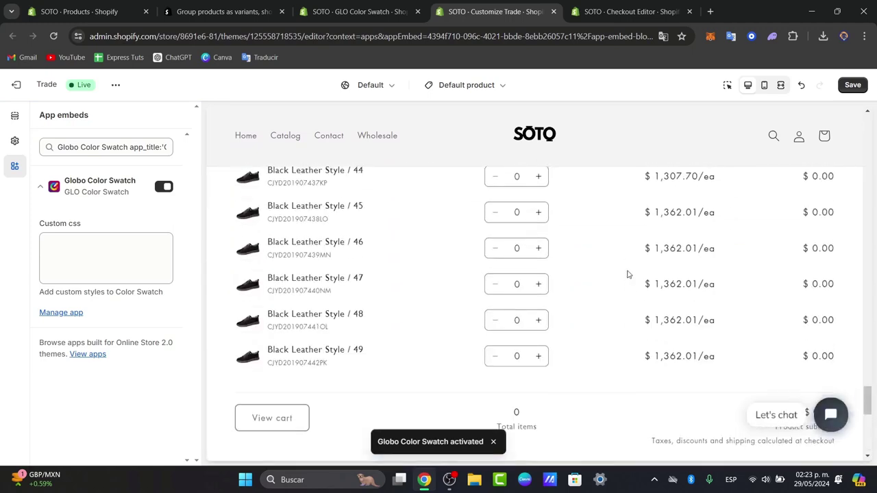
pyautogui.click(850, 89)
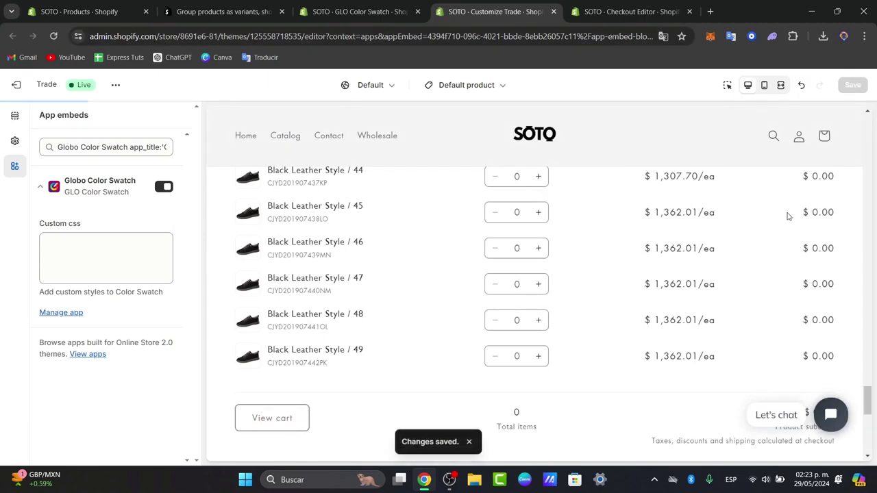
pyautogui.click(382, 5)
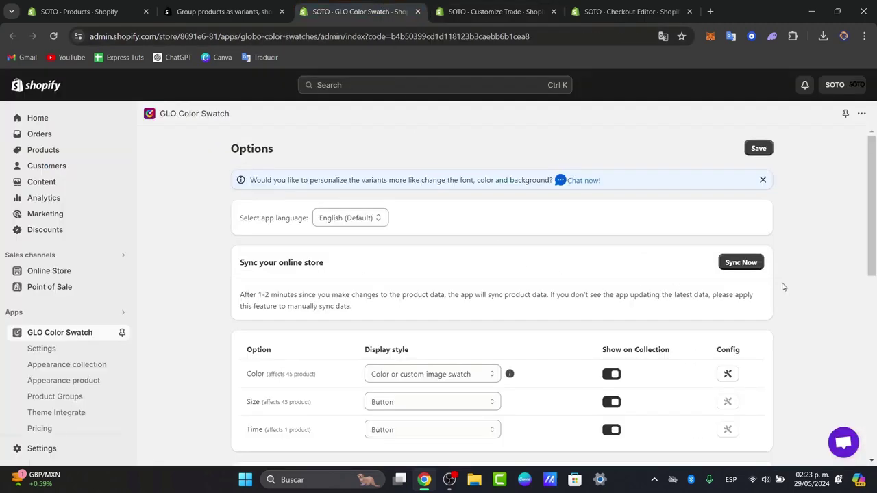
# Step: Read through the Sync section's explanation of how options are synced
pyautogui.scroll(-2, 782, 286)
pyautogui.scroll(1, 439, 216)
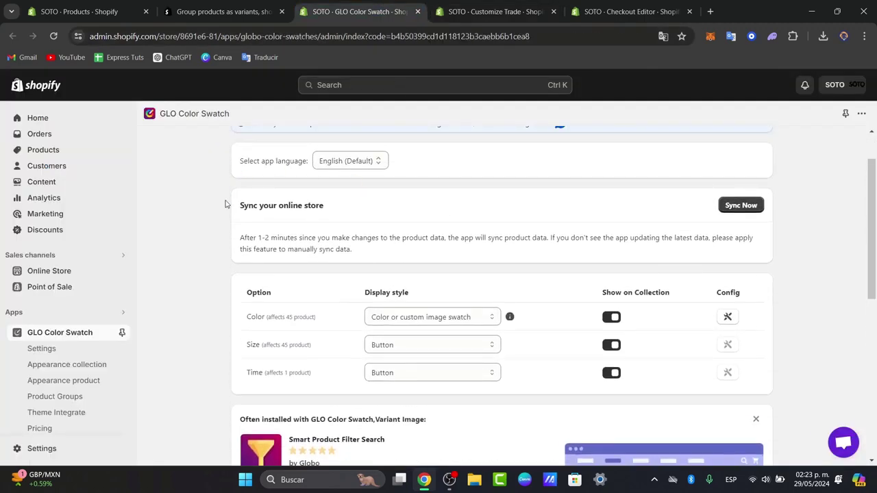
pyautogui.moveTo(225, 204); pyautogui.dragTo(321, 205)
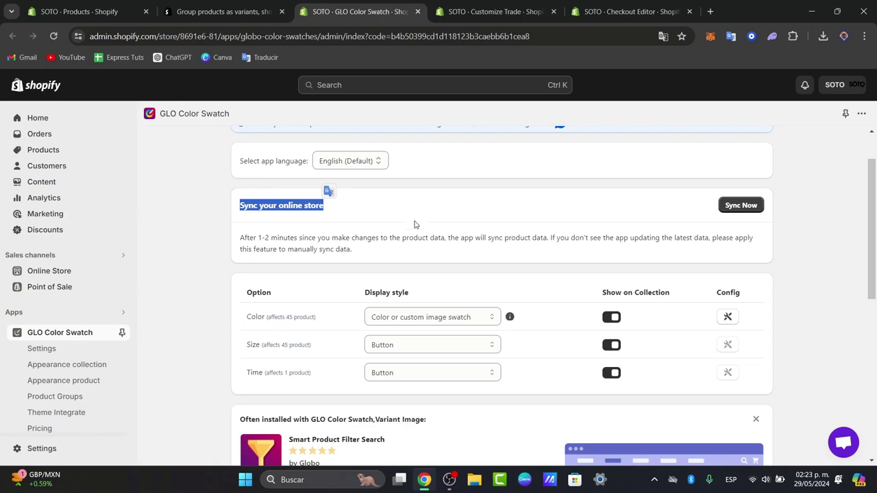
pyautogui.moveTo(571, 238); pyautogui.dragTo(761, 241)
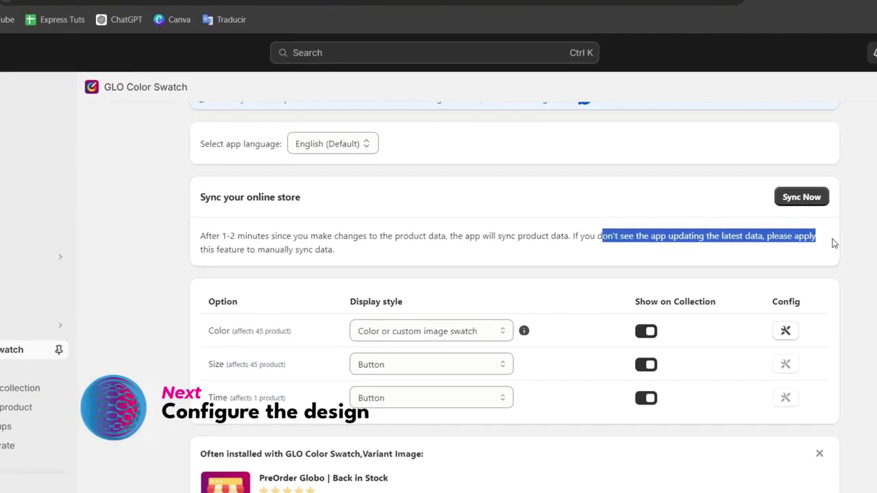
pyautogui.moveTo(401, 246); pyautogui.dragTo(329, 236)
pyautogui.scroll(-3, 606, 294)
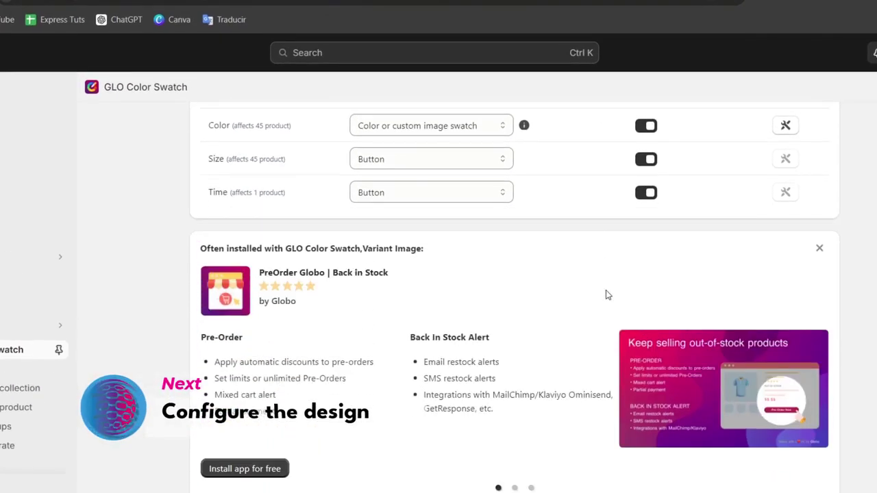
pyautogui.scroll(3, 606, 293)
pyautogui.click(537, 289)
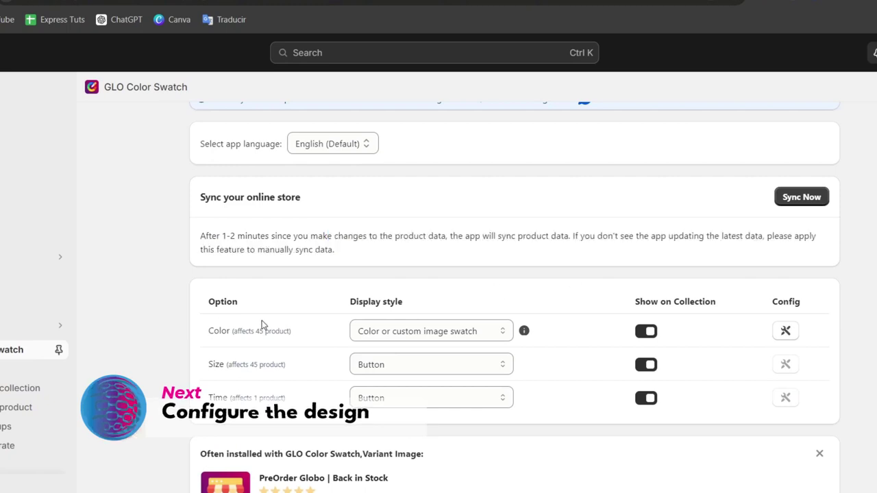
# Step: Review the Color, Size and Time option rows and open Size's Display style choices
pyautogui.moveTo(208, 330); pyautogui.dragTo(294, 331)
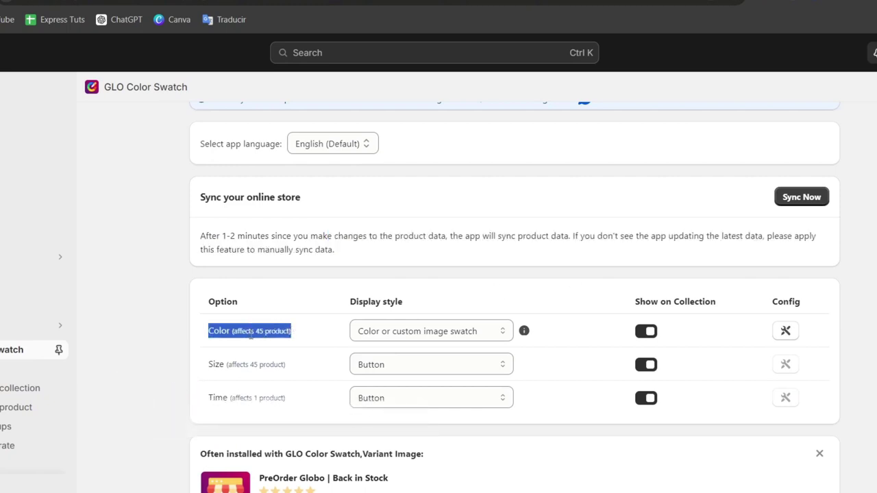
pyautogui.moveTo(209, 363); pyautogui.dragTo(254, 365)
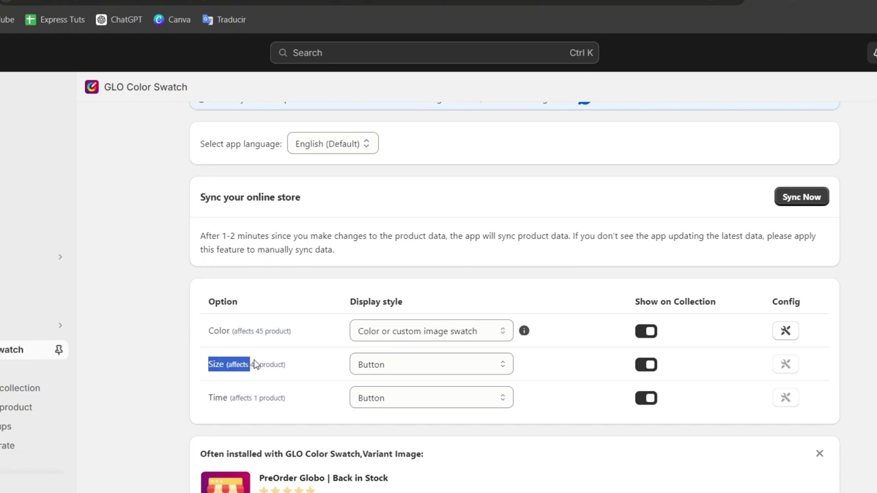
pyautogui.click(298, 369)
pyautogui.moveTo(209, 397); pyautogui.dragTo(307, 404)
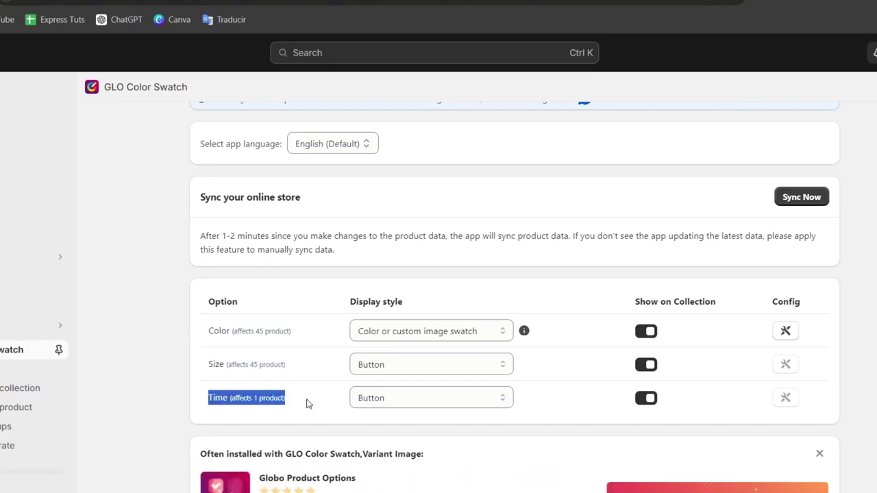
pyautogui.click(397, 368)
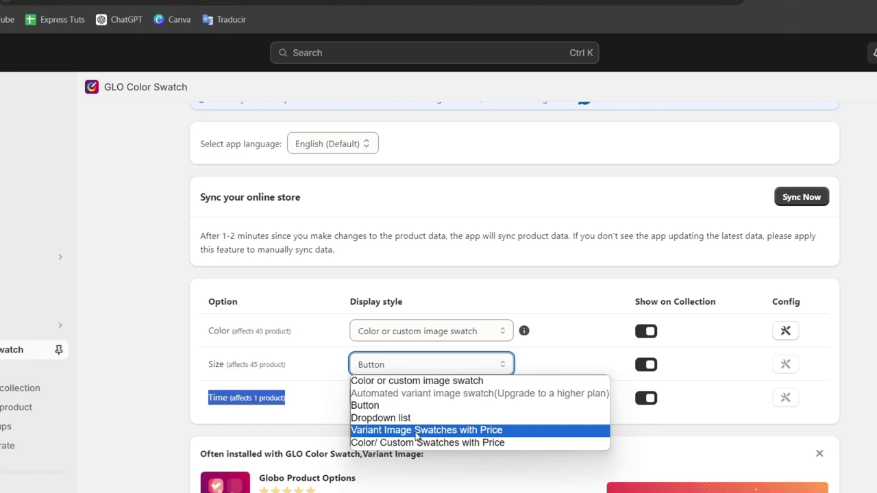
# Step: Pick Variant Image Swatches with Price for Size, run Sync Now, and close the finished sync dialog
pyautogui.click(509, 431)
pyautogui.click(802, 198)
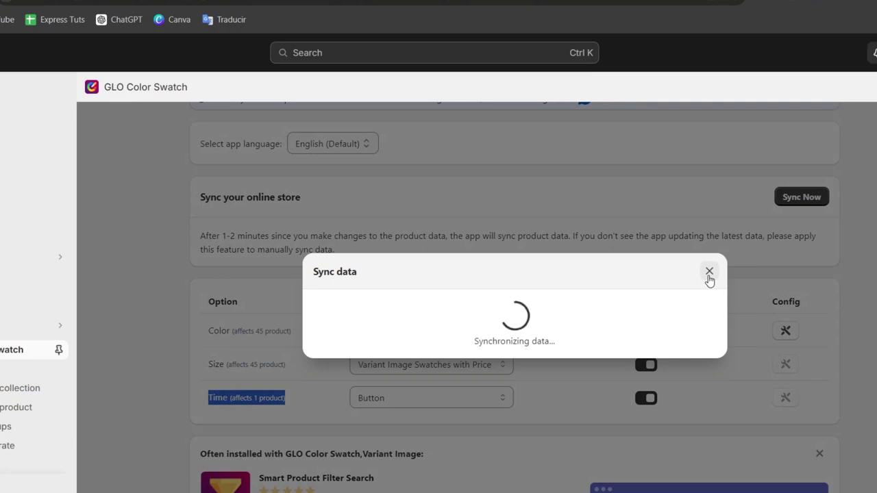
pyautogui.click(709, 273)
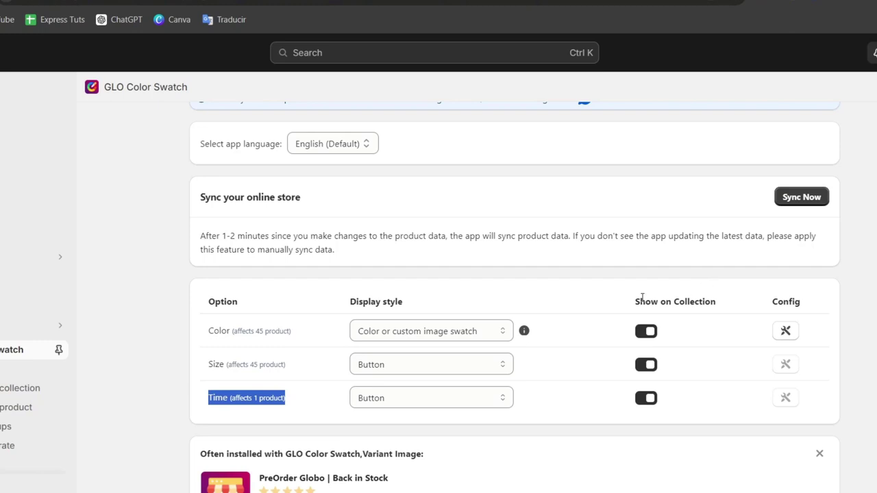
pyautogui.scroll(1, 642, 297)
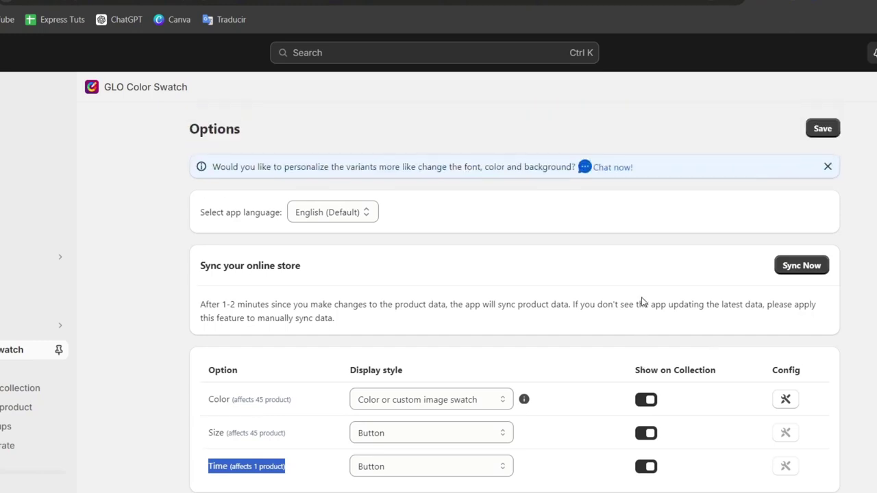
# Step: In Appearance collection, preview Square and Fit Text swatch types, then keep Circle
pyautogui.click(14, 390)
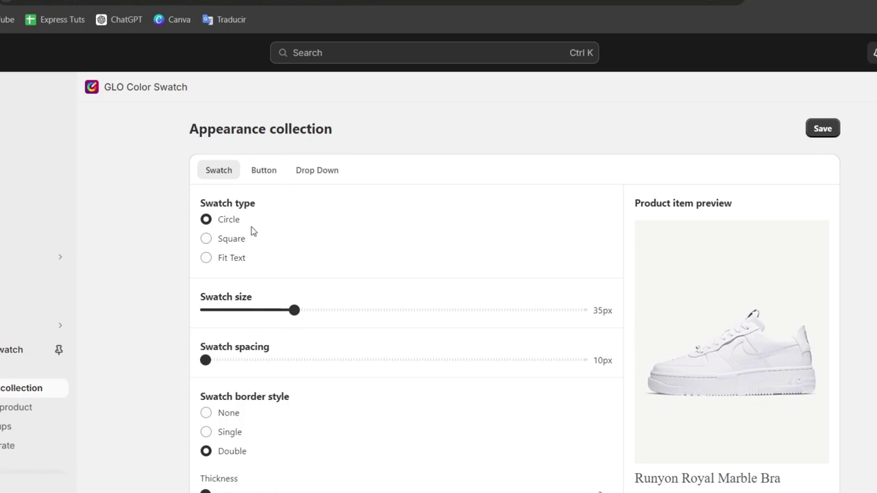
pyautogui.scroll(-2, 676, 347)
pyautogui.scroll(2, 672, 342)
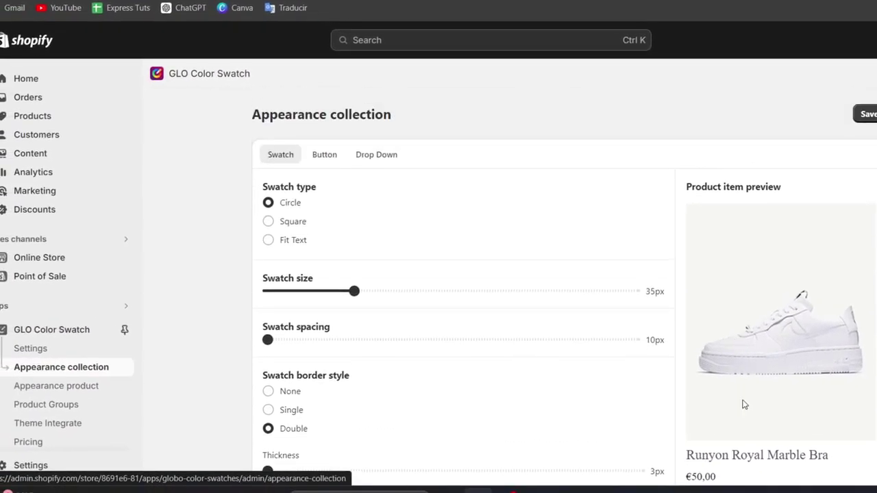
pyautogui.scroll(-1, 682, 416)
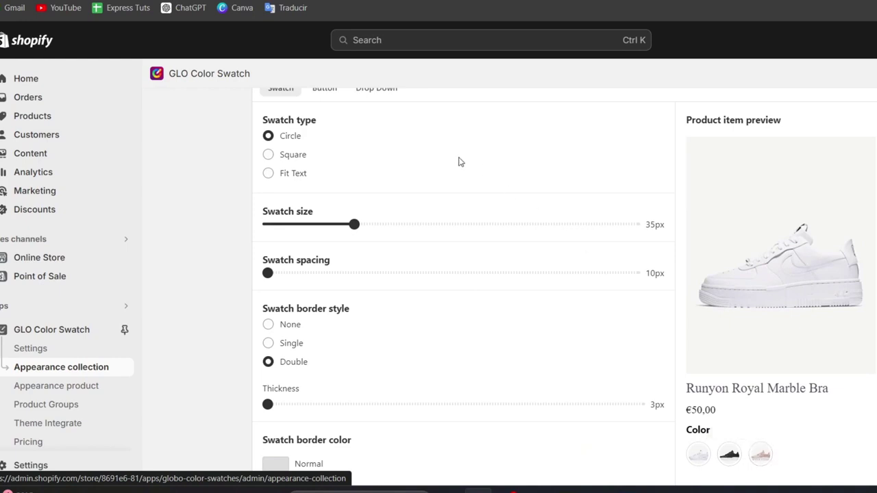
pyautogui.click(269, 155)
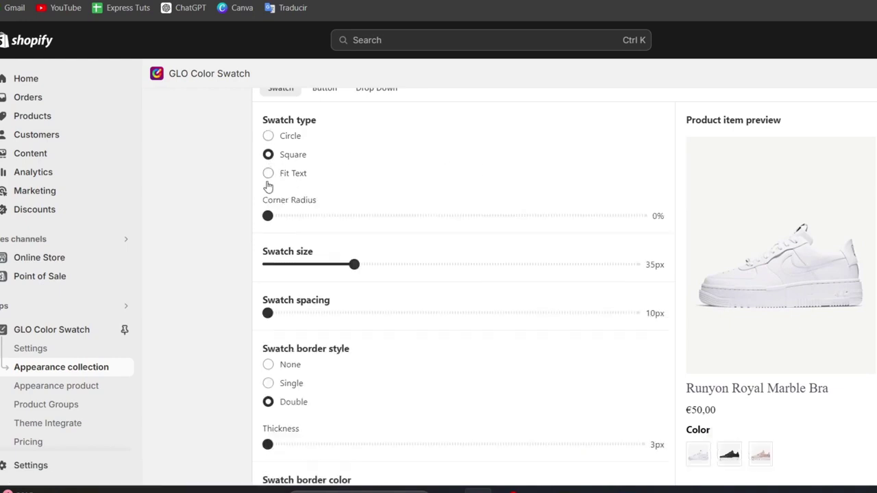
pyautogui.click(268, 177)
pyautogui.click(269, 137)
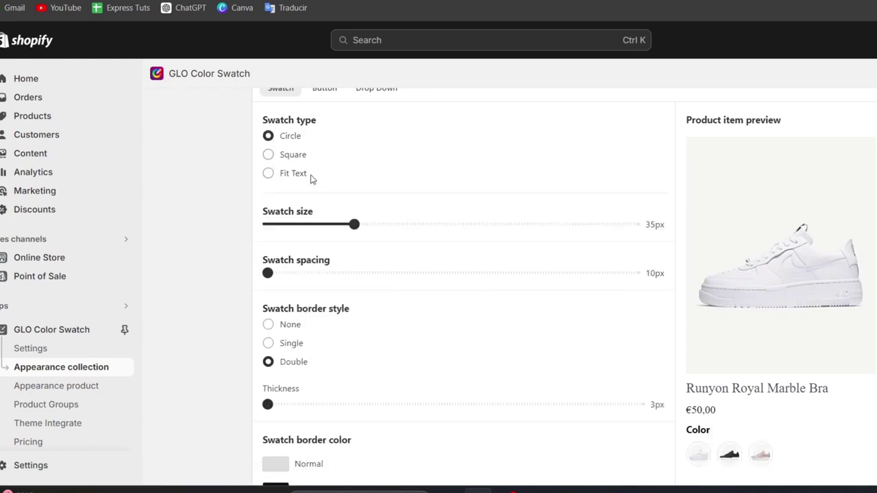
# Step: Review the rest of the collection settings, then move to Appearance product
pyautogui.scroll(-4, 466, 296)
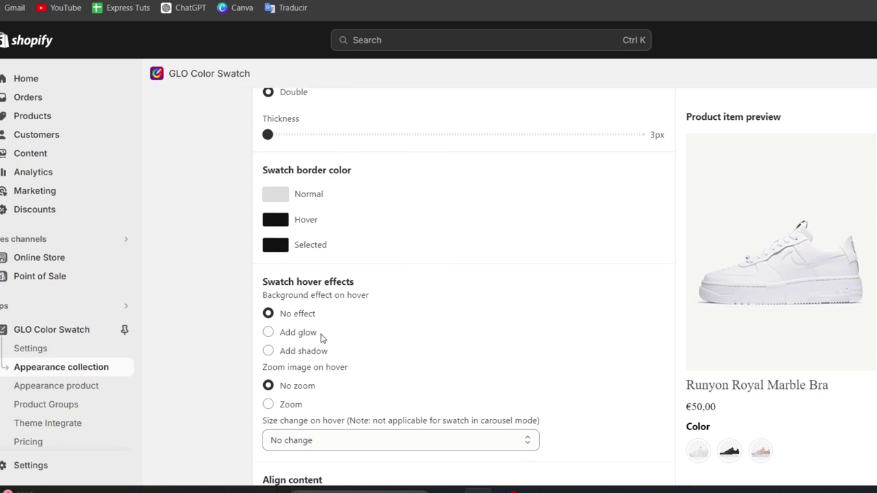
pyautogui.scroll(-3, 322, 335)
pyautogui.click(58, 387)
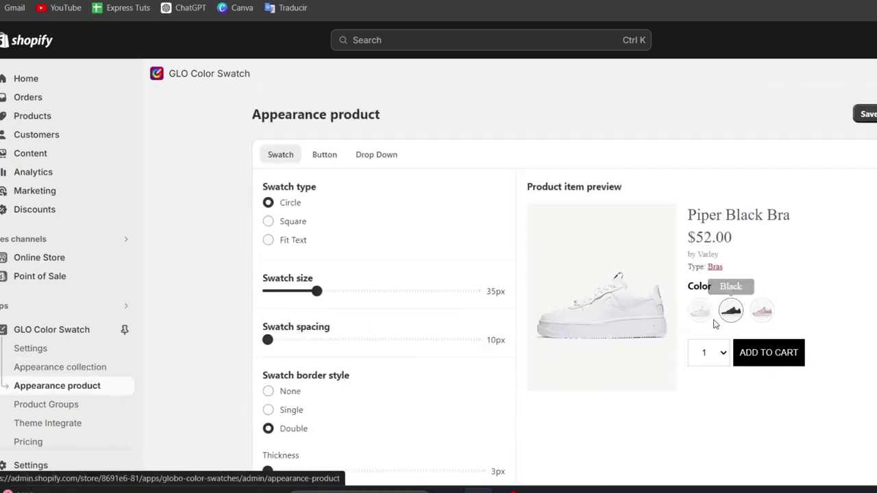
# Step: Check the product swatch preview and the Theme Integrate page, then return Home via Settings
pyautogui.scroll(-1, 81, 407)
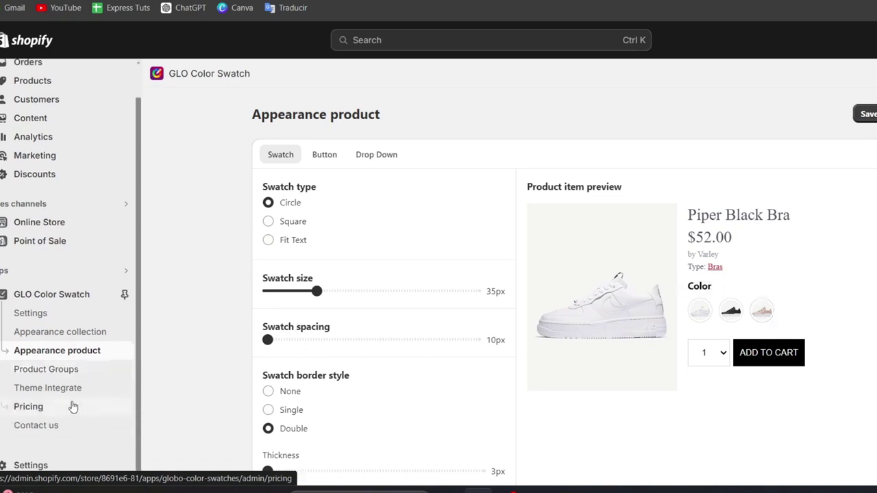
pyautogui.click(49, 393)
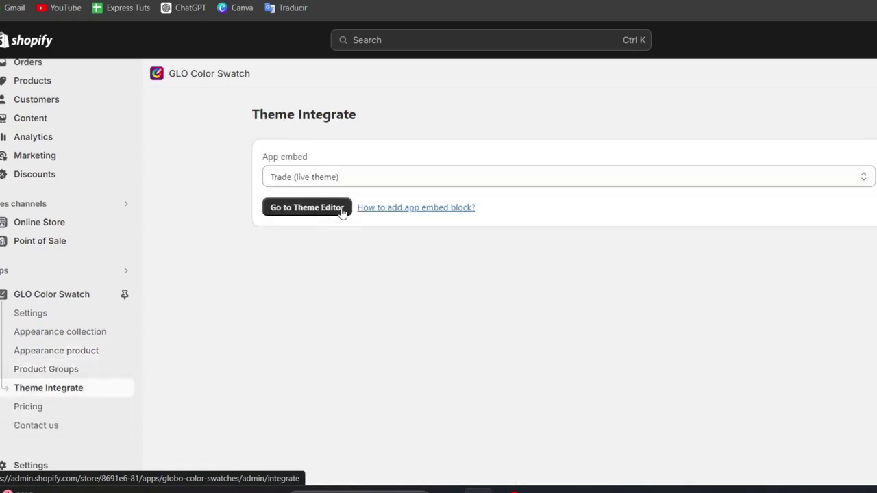
pyautogui.click(52, 314)
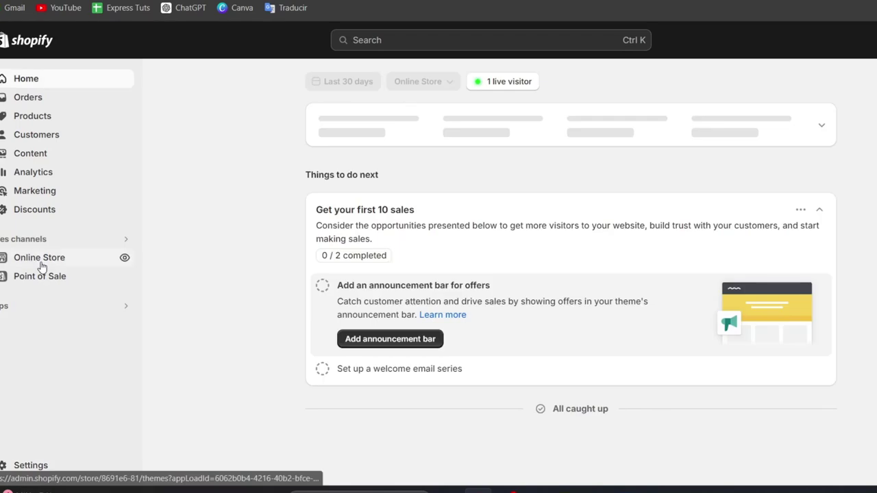
# Step: Open the live Trade theme editor previewing the Products > Default product template
pyautogui.click(34, 259)
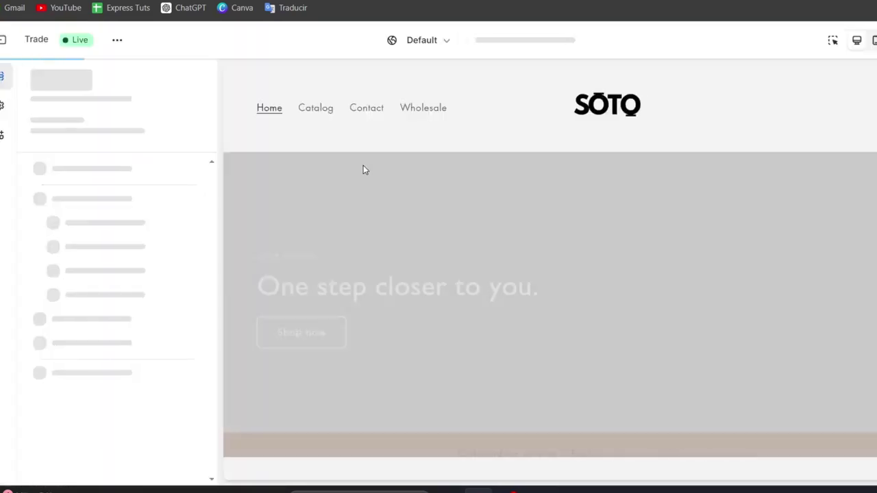
pyautogui.click(531, 41)
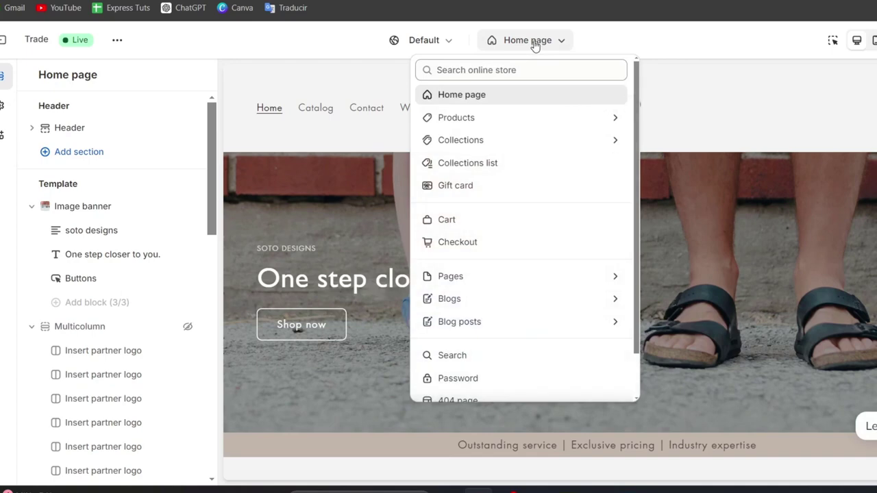
pyautogui.click(507, 122)
pyautogui.click(514, 136)
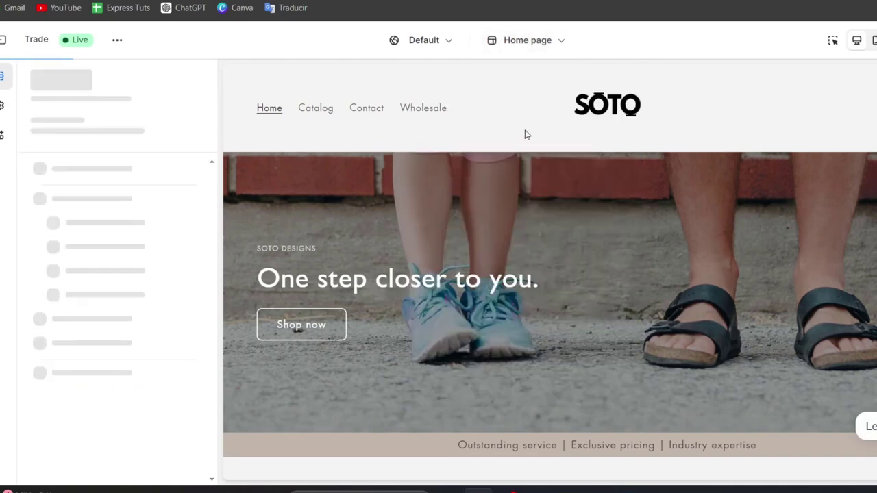
# Step: Add a section below the variant list, browsing Apps blocks and adding Featured collection
pyautogui.scroll(-4, 523, 223)
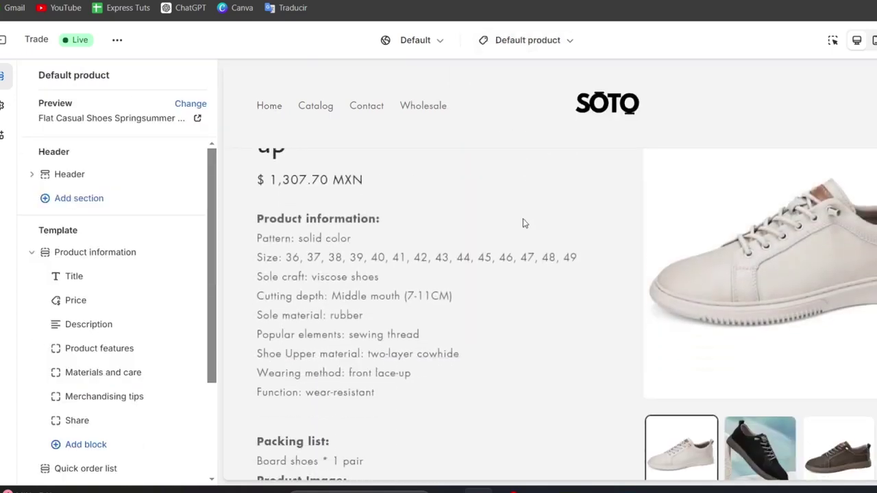
pyautogui.scroll(-8, 523, 223)
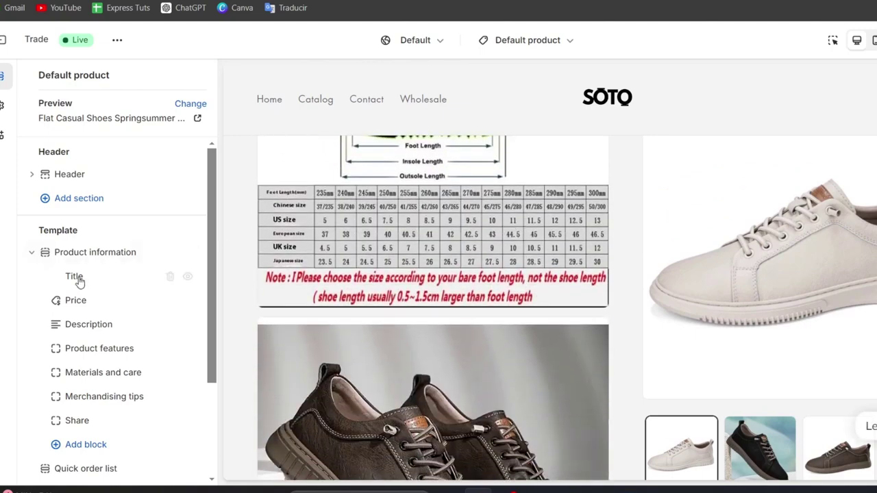
pyautogui.scroll(-3, 74, 279)
pyautogui.click(95, 381)
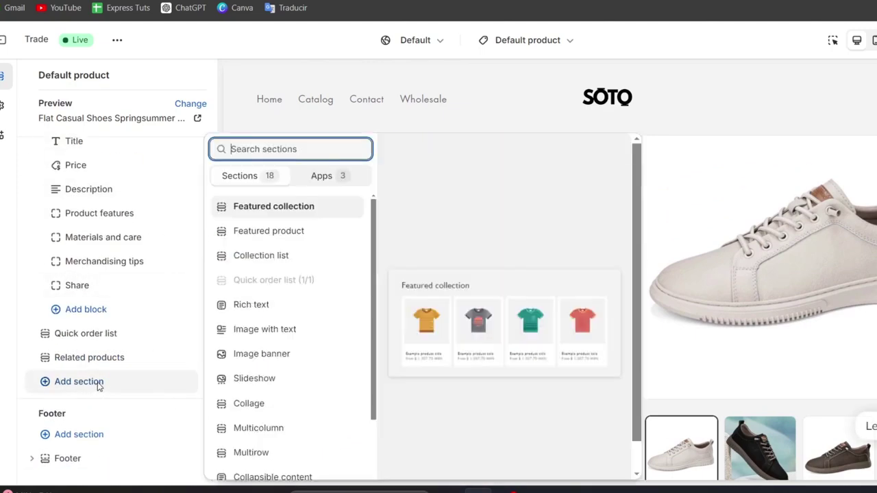
pyautogui.click(333, 186)
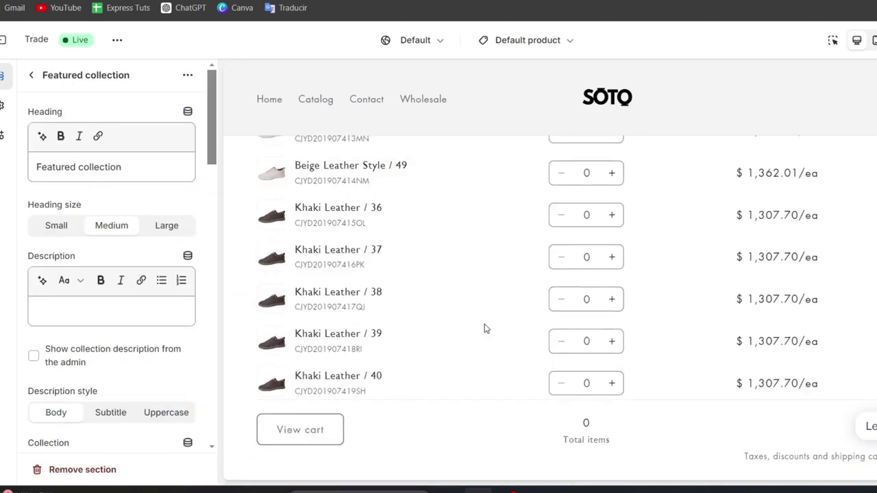
pyautogui.scroll(5, 485, 327)
pyautogui.scroll(7, 484, 329)
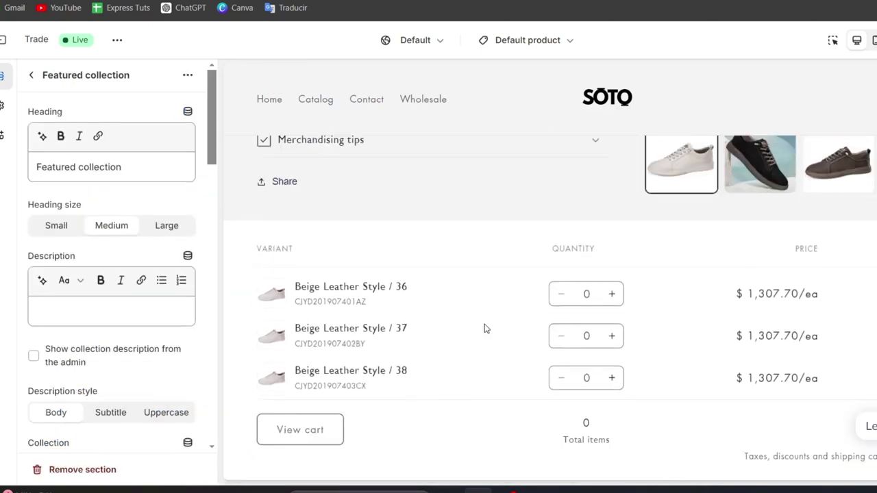
pyautogui.scroll(-3, 484, 329)
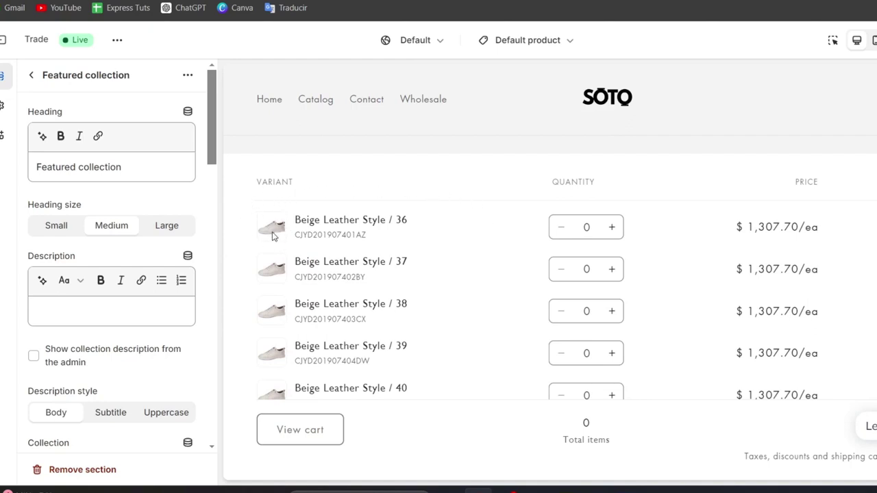
pyautogui.scroll(-8, 272, 236)
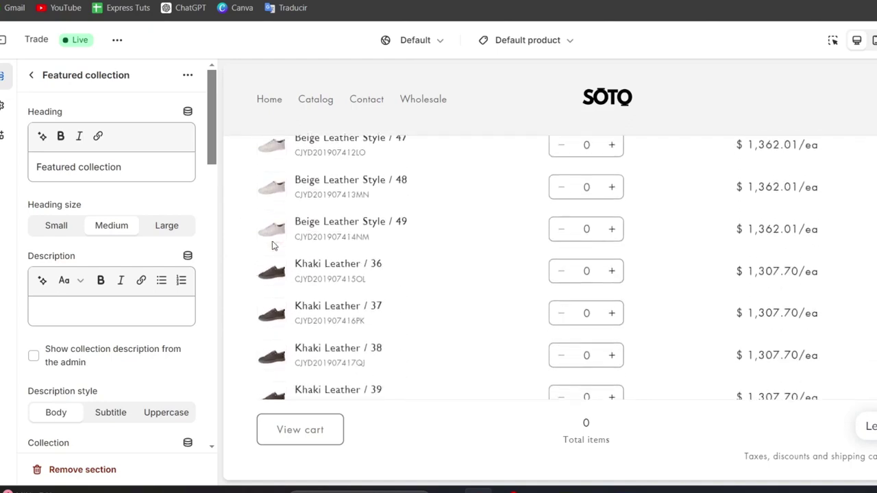
pyautogui.scroll(-2, 272, 245)
pyautogui.scroll(-10, 313, 264)
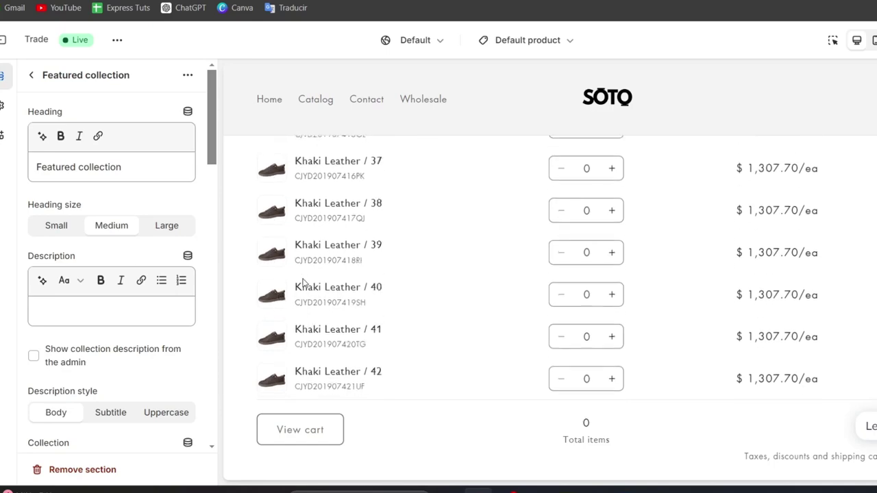
pyautogui.scroll(-6, 304, 285)
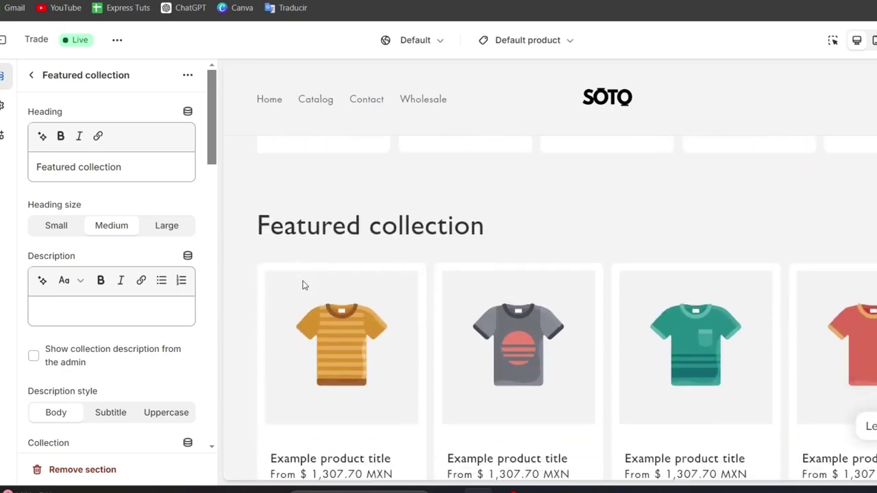
pyautogui.scroll(15, 303, 285)
pyautogui.scroll(10, 302, 285)
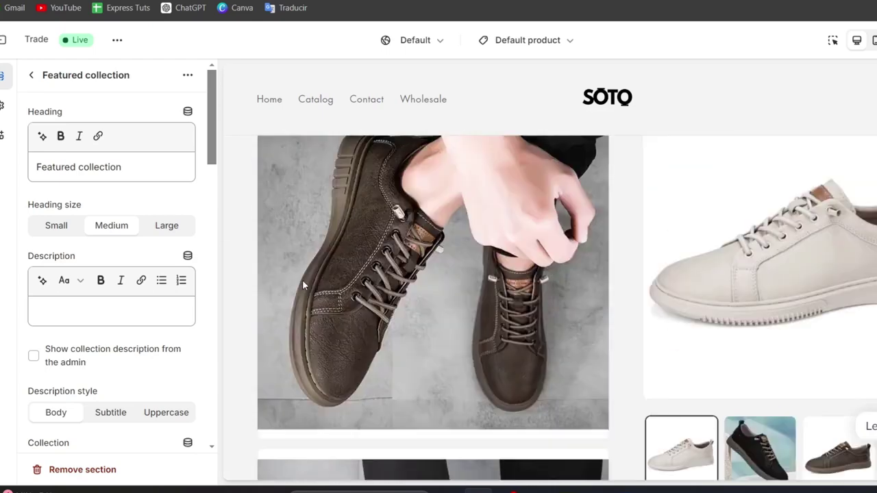
pyautogui.scroll(-5, 302, 284)
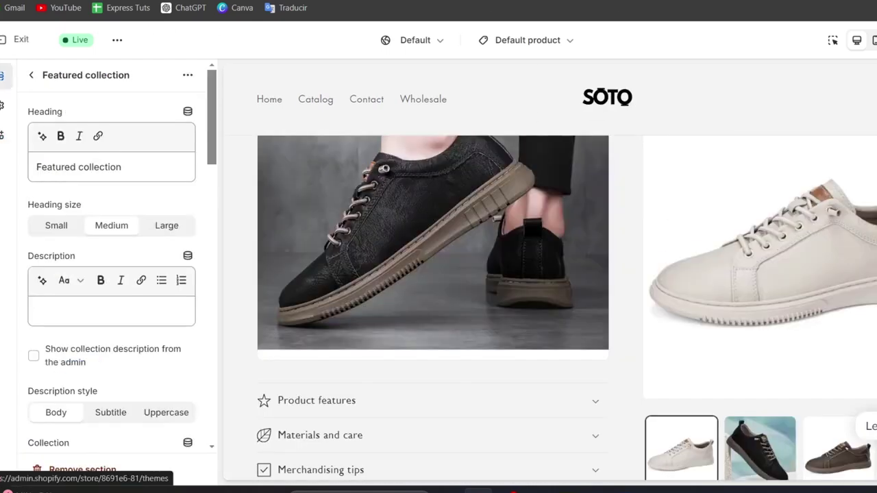
# Step: Exit the theme editor, leaving the page without keeping the changes
pyautogui.click(20, 39)
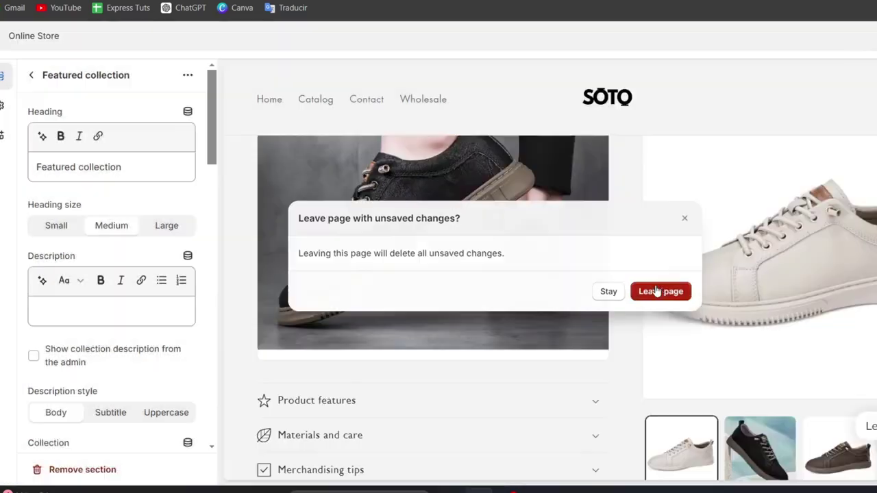
pyautogui.click(656, 291)
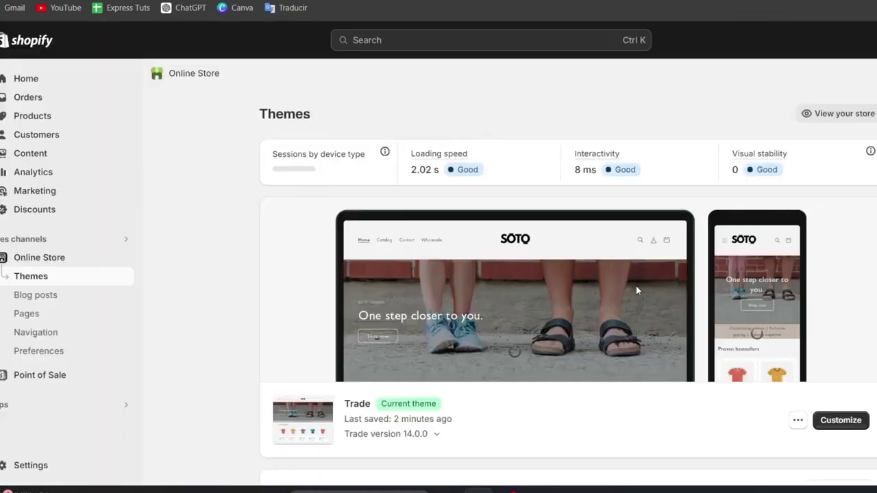
pyautogui.scroll(-5, 826, 313)
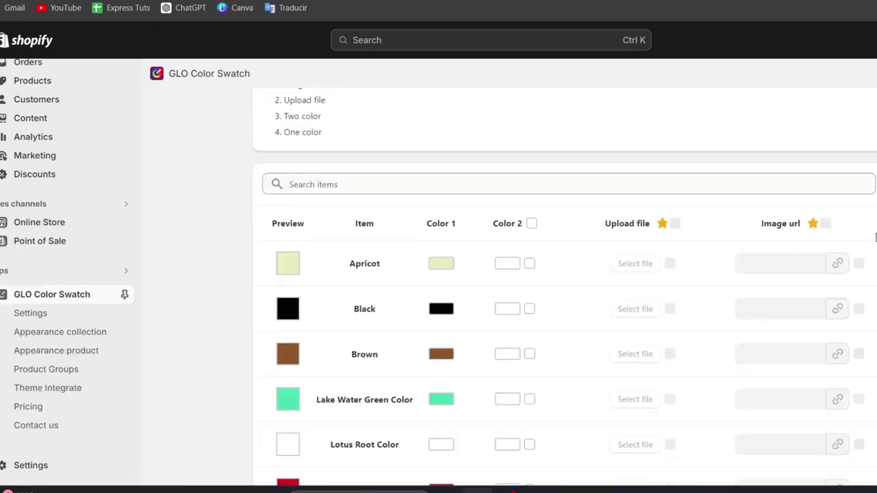
pyautogui.scroll(-3, 818, 243)
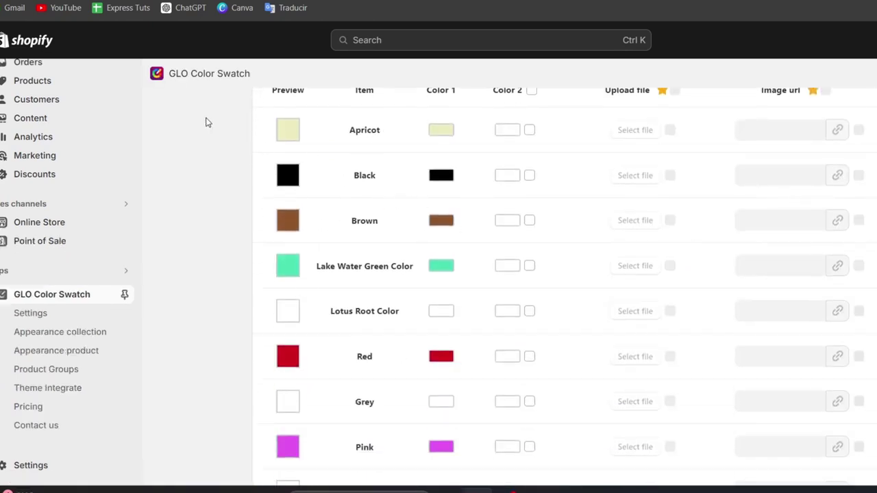
pyautogui.scroll(3, 455, 259)
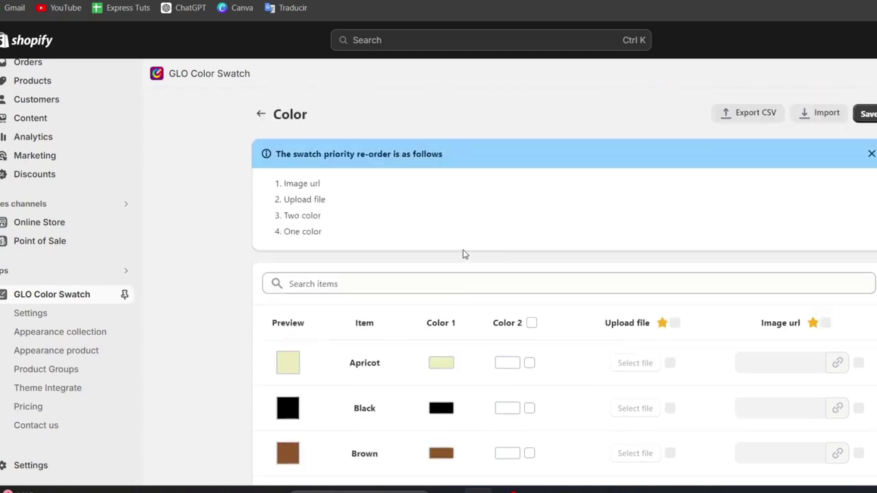
# Step: Go back from Color to the GLO Color Swatch Options overview and save it
pyautogui.click(261, 115)
pyautogui.click(867, 117)
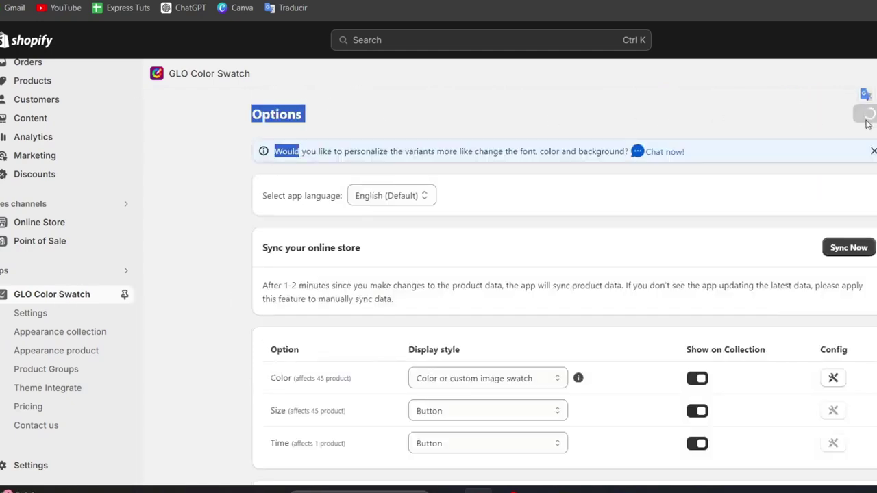
pyautogui.scroll(-2, 575, 298)
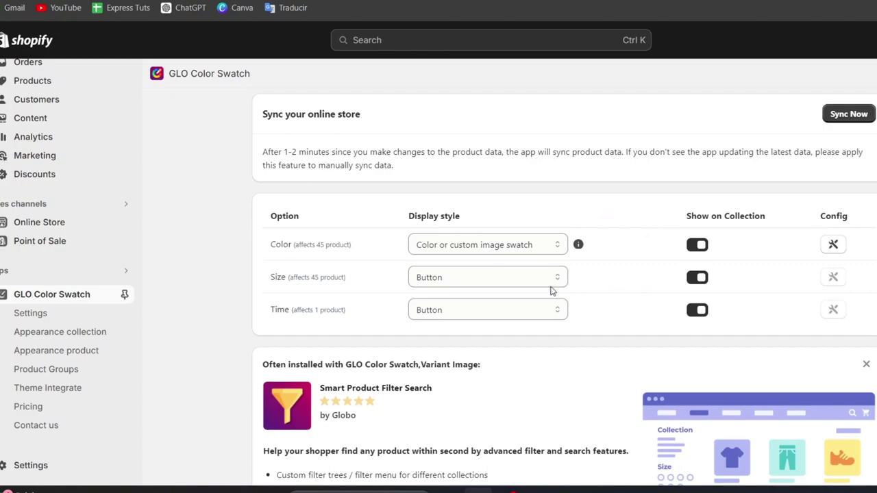